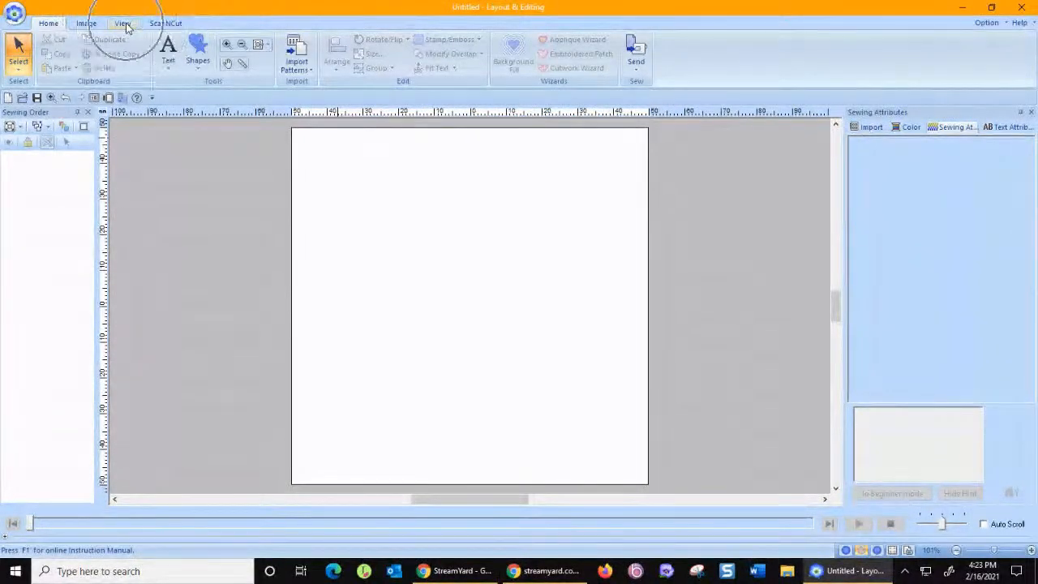
Start a color Photo Stitch 1 conversion and open the graduation photo of three people posing together.
key(ctrl)
click(95, 28)
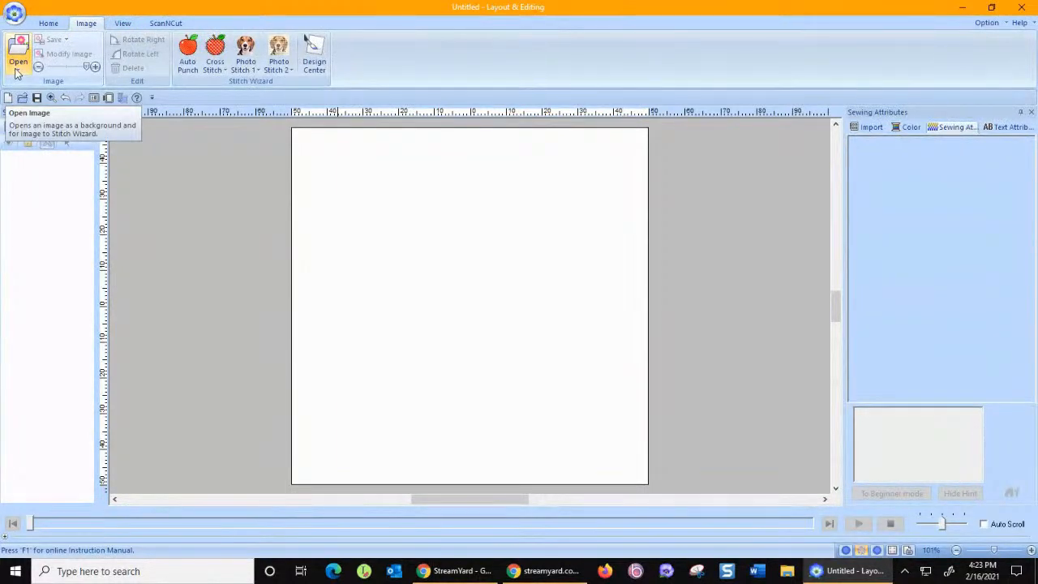
click(241, 72)
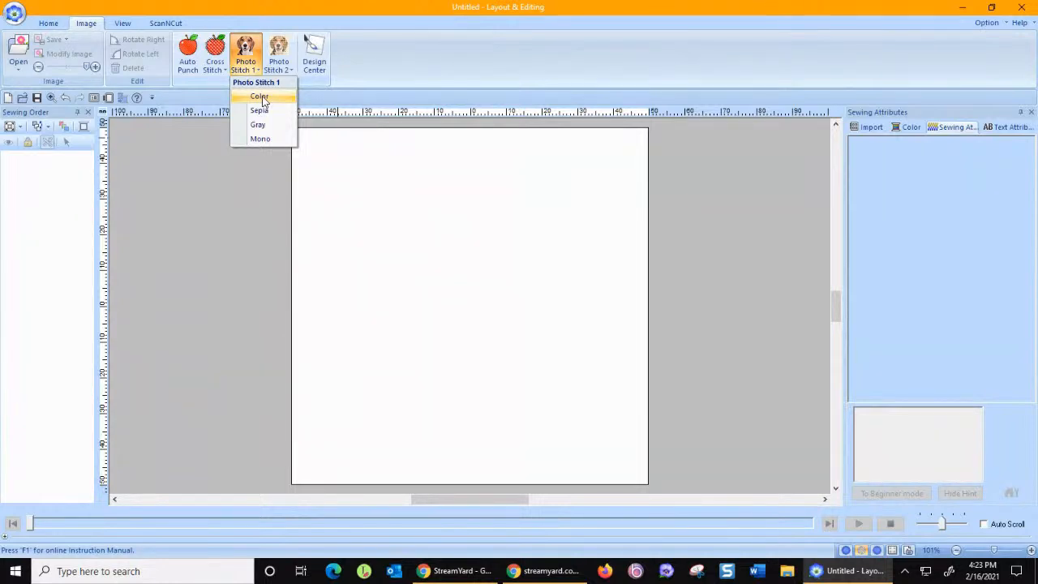
click(260, 98)
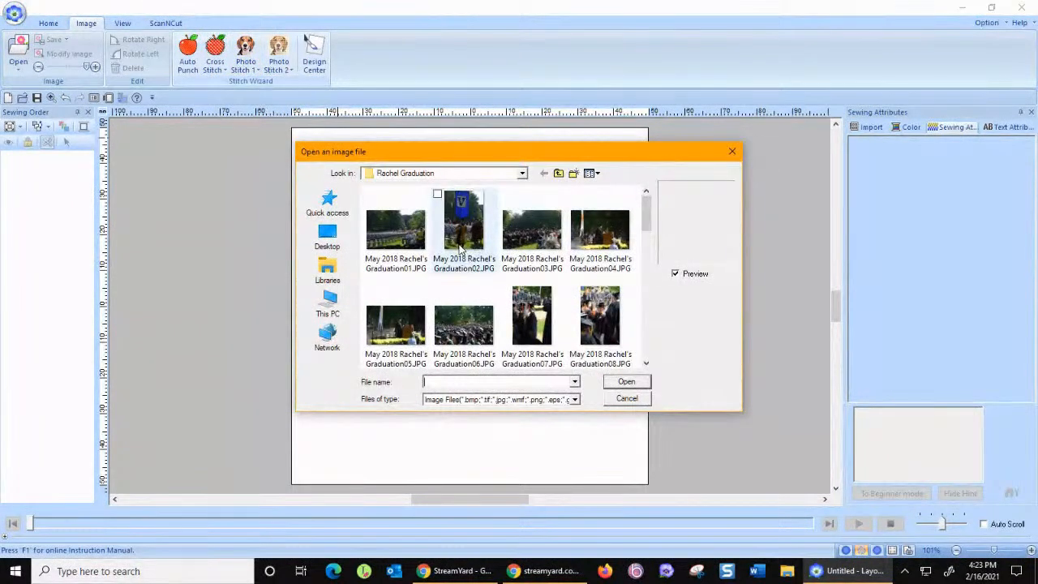
drag(649, 219, 648, 273)
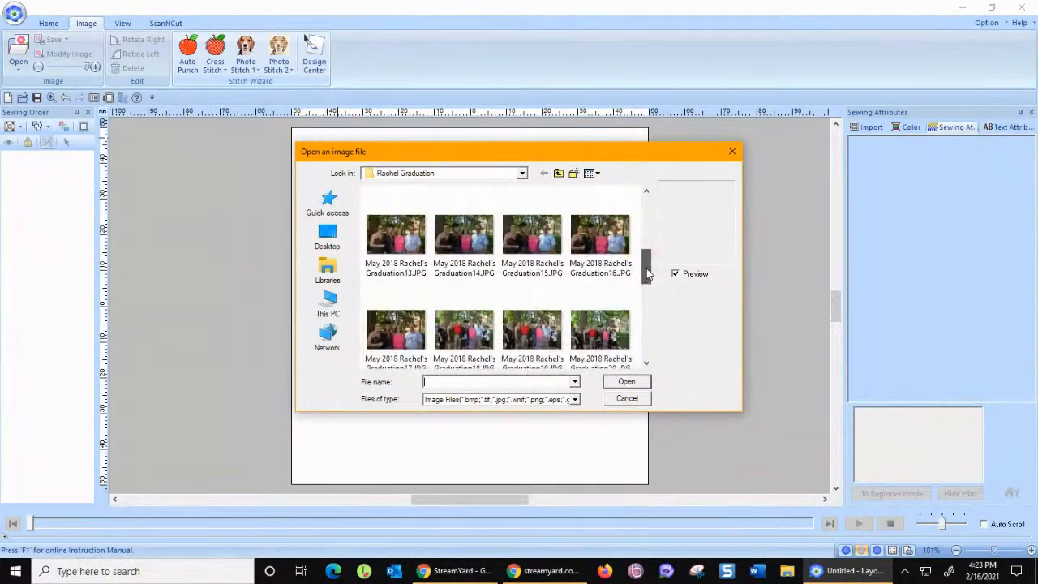
drag(649, 274, 654, 338)
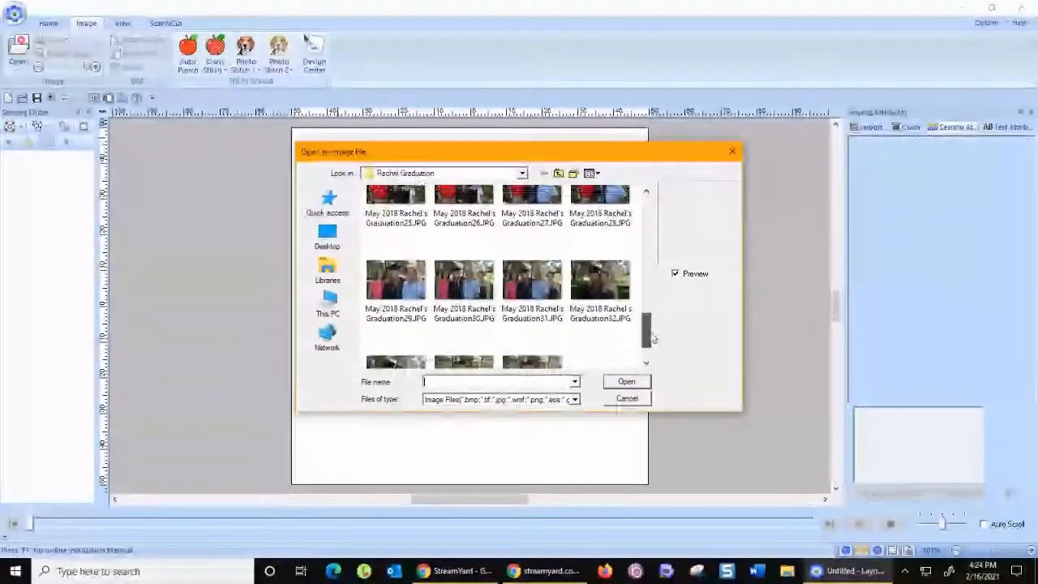
double_click(389, 315)
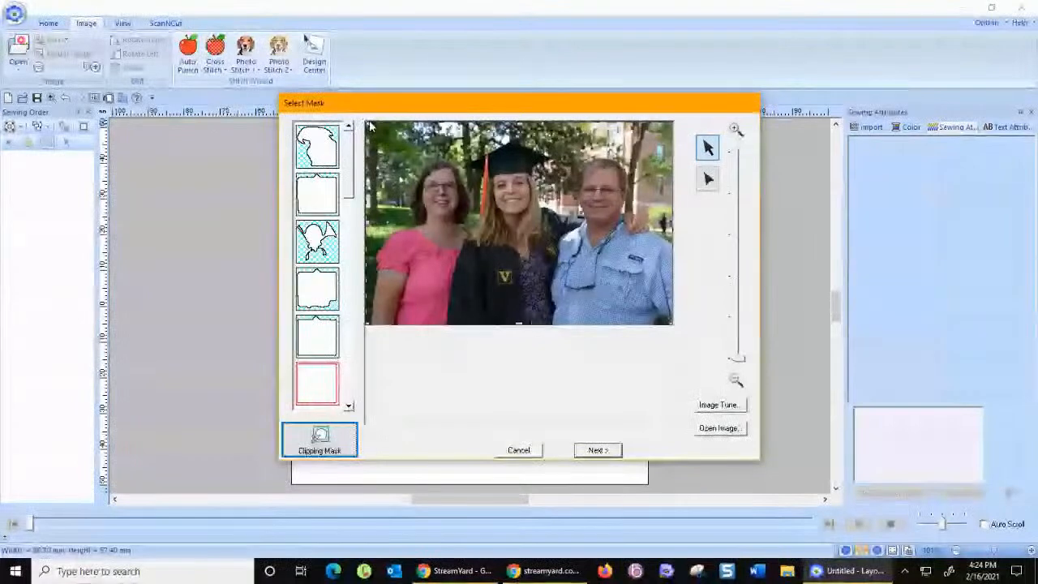
Shrink the rectangular mask inward from two opposite corners to crop the photo closer around the three people.
drag(375, 128, 399, 137)
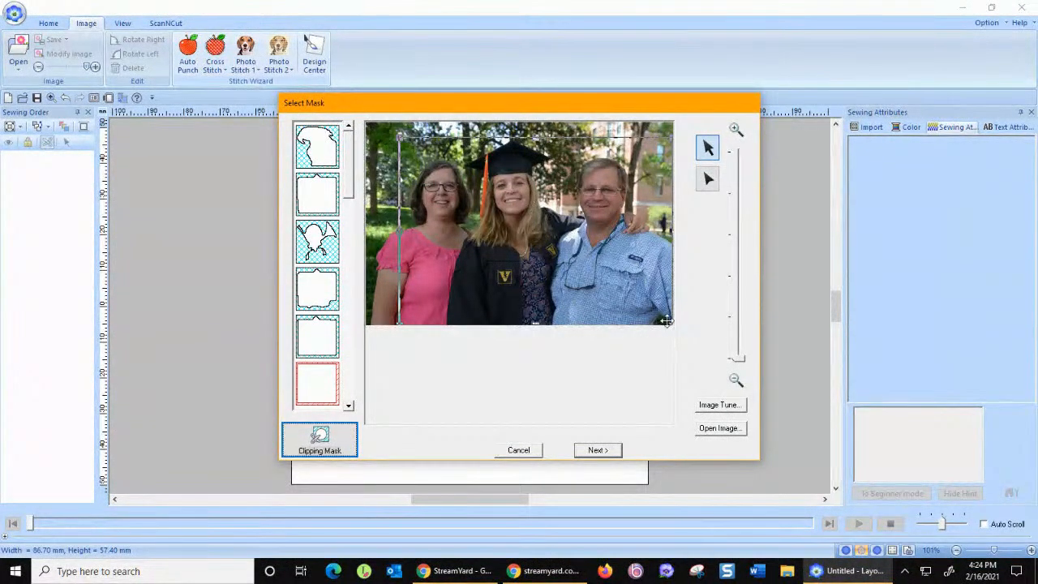
drag(671, 322, 641, 308)
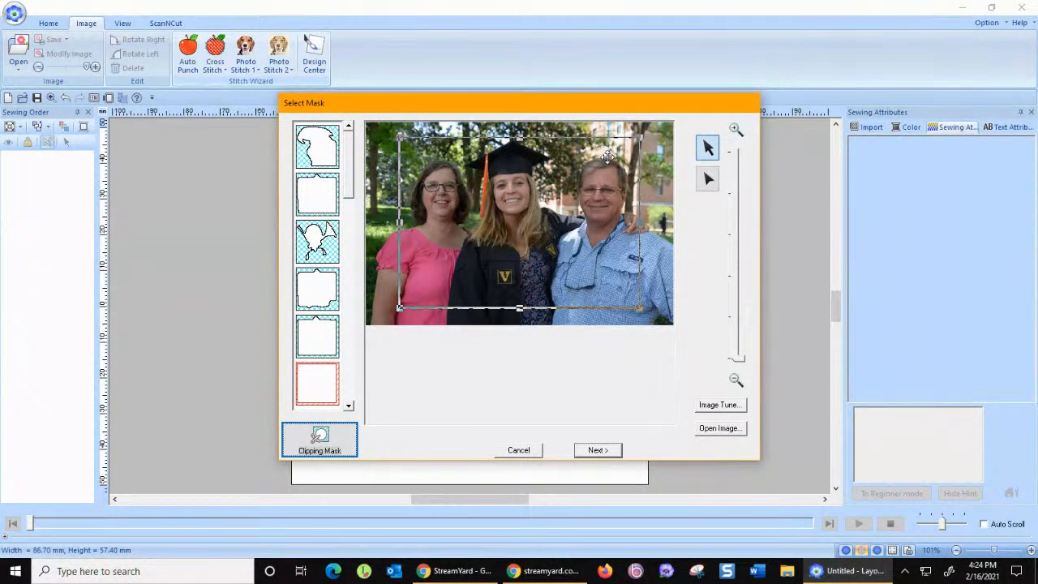
Tune the image with sharpness and brightness up one notch each and color saturation up two, and accept the mask.
click(725, 404)
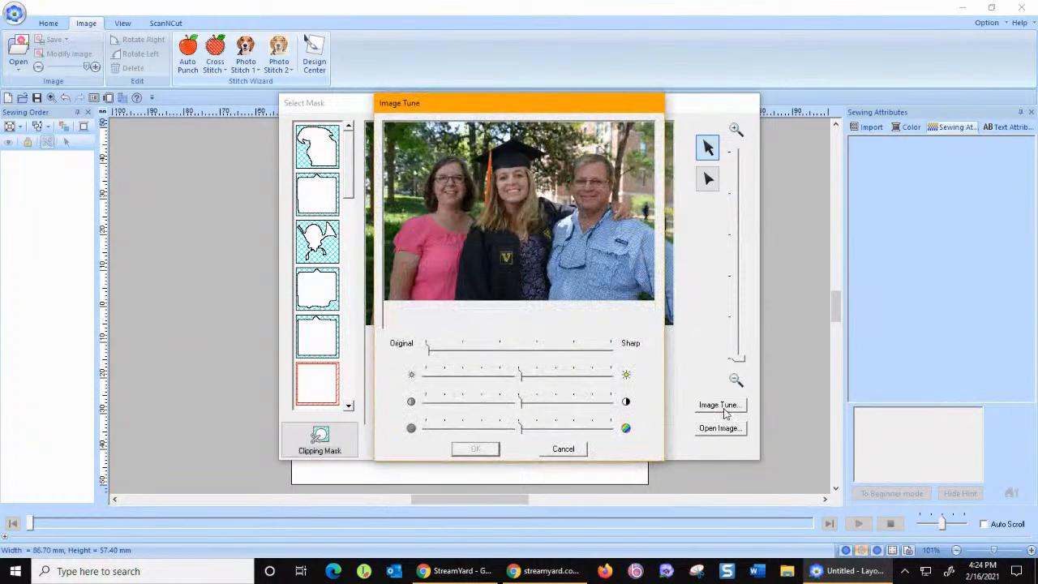
drag(429, 349, 455, 351)
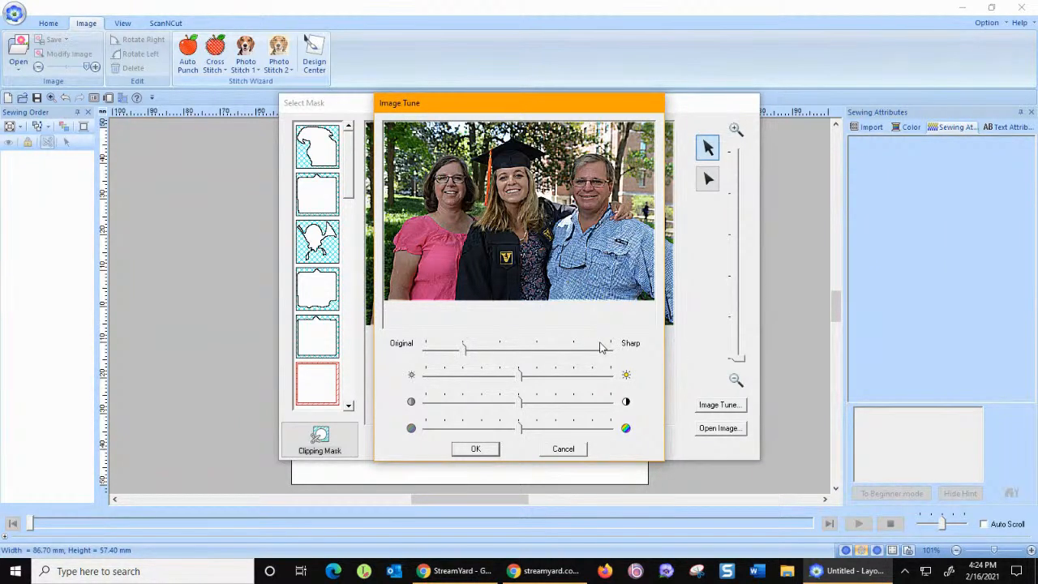
drag(521, 426, 537, 424)
drag(523, 378, 539, 377)
mouse_move(539, 428)
mouse_down()
mouse_move(471, 428)
mouse_move(554, 430)
mouse_up()
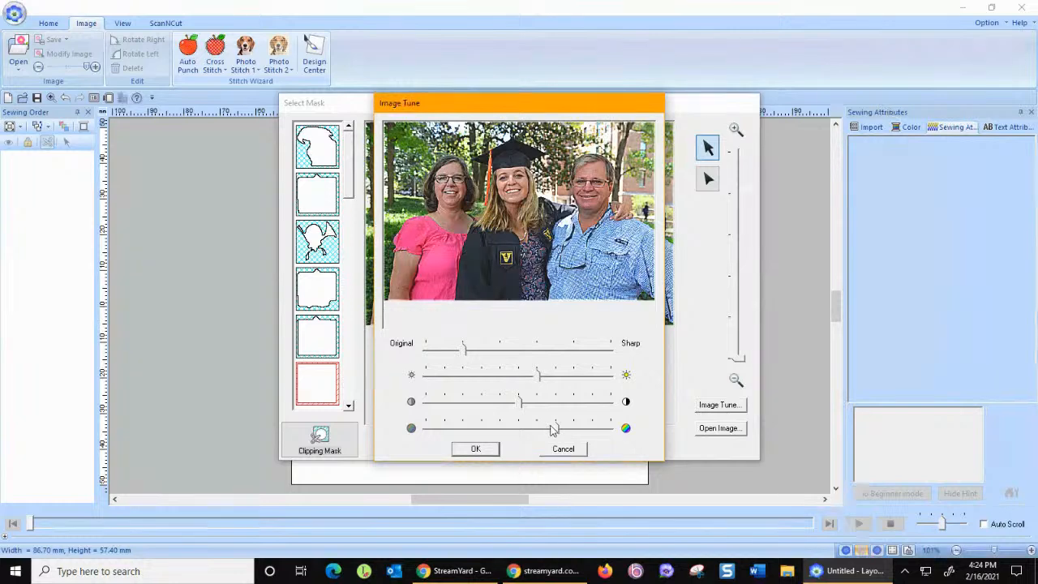
mouse_move(555, 430)
mouse_down()
mouse_move(574, 431)
mouse_move(557, 428)
mouse_up()
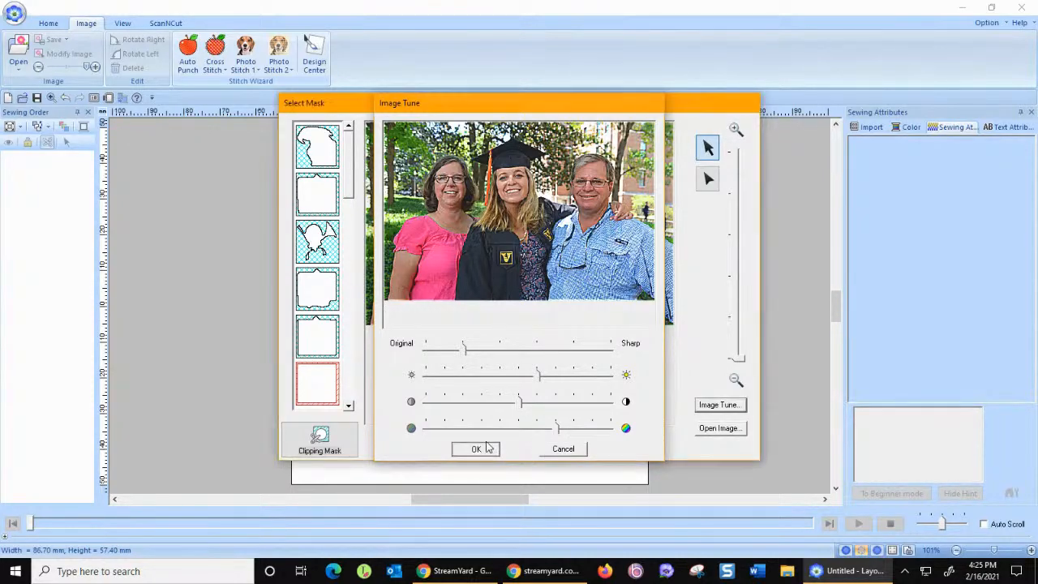
click(488, 450)
click(584, 455)
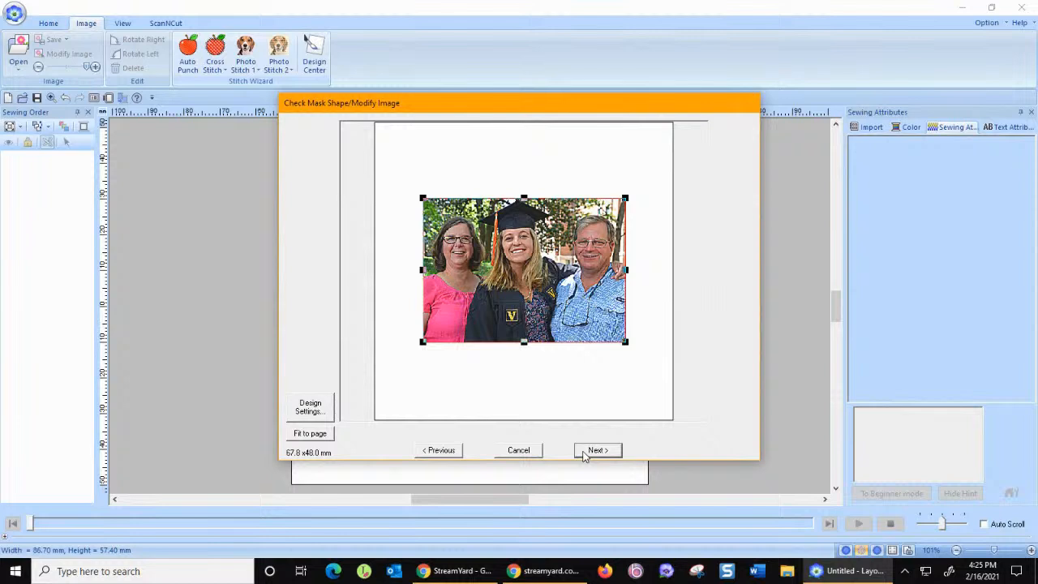
Set the design page's hoop size to 360 x 200 mm.
click(316, 414)
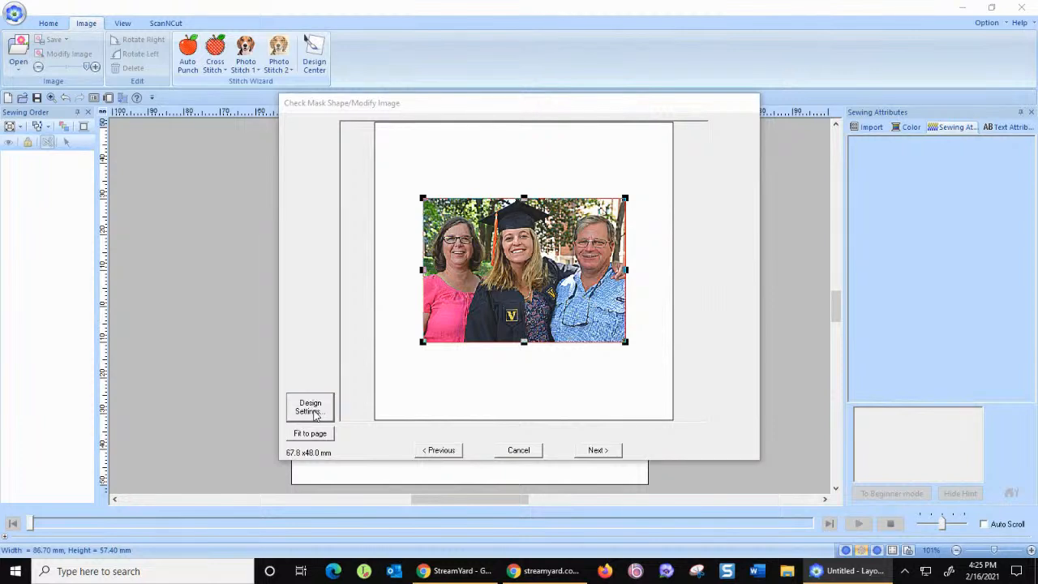
click(594, 227)
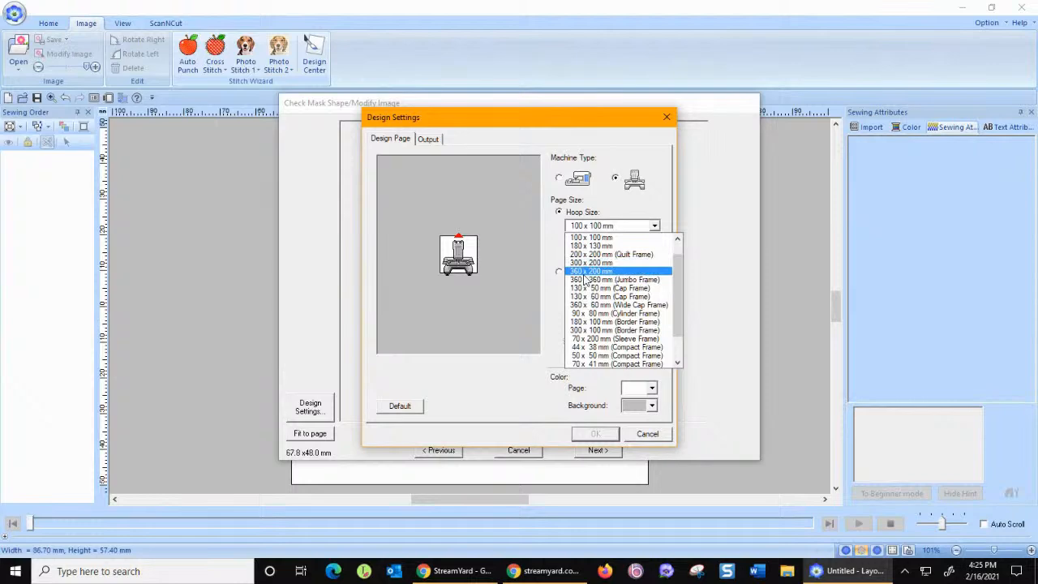
click(585, 272)
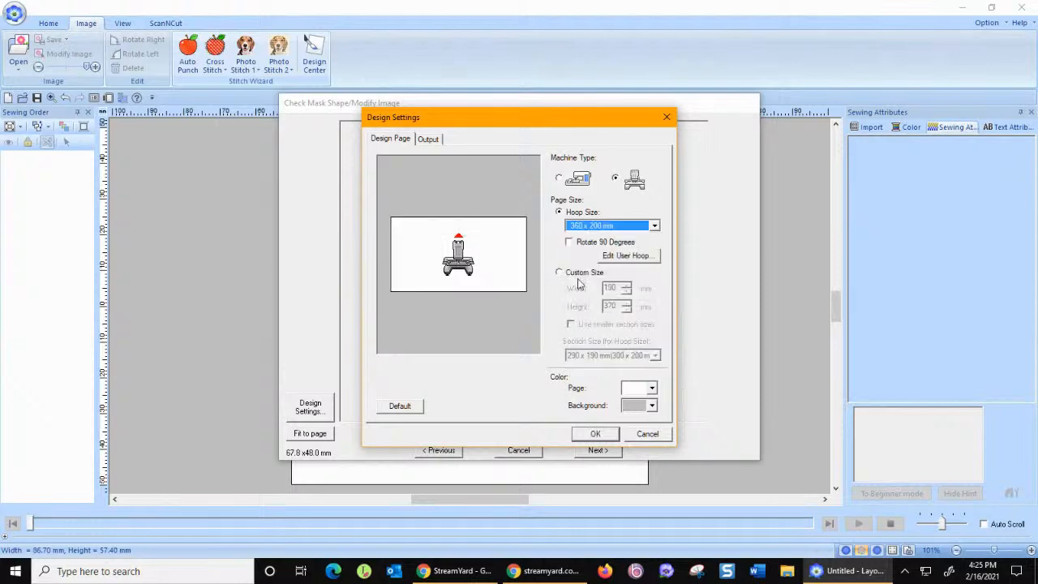
click(596, 435)
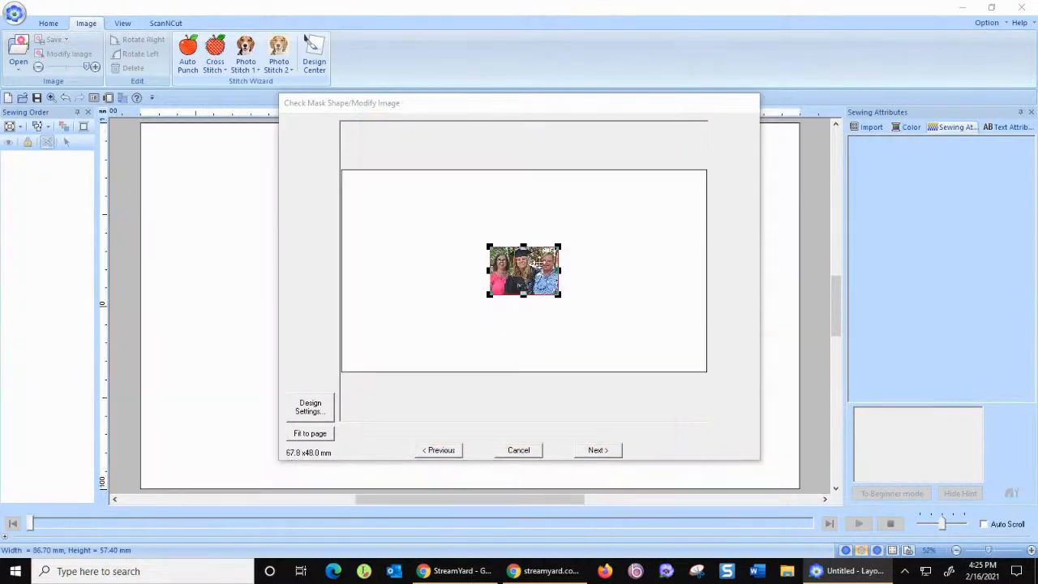
click(308, 411)
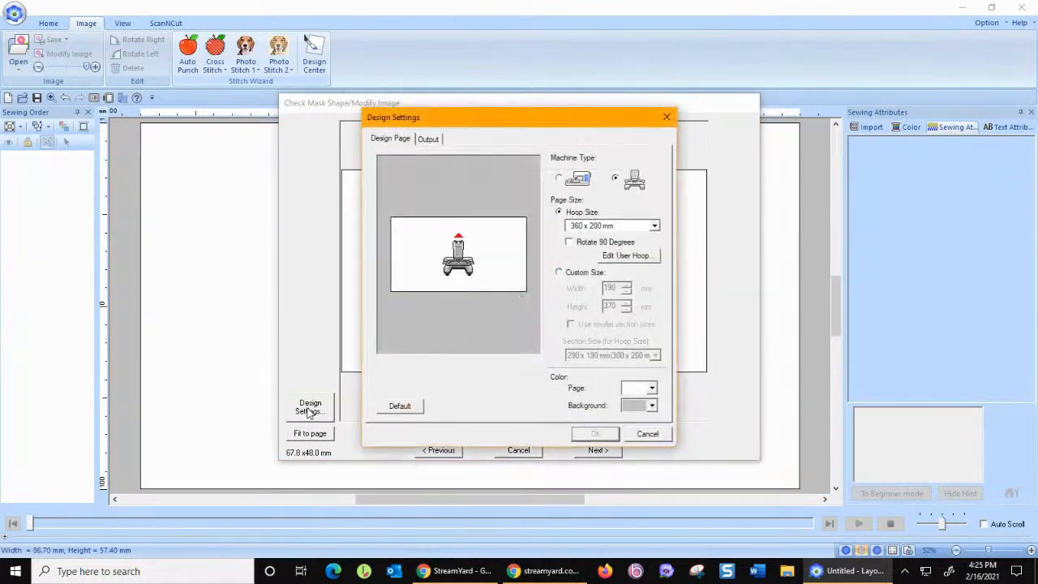
click(649, 433)
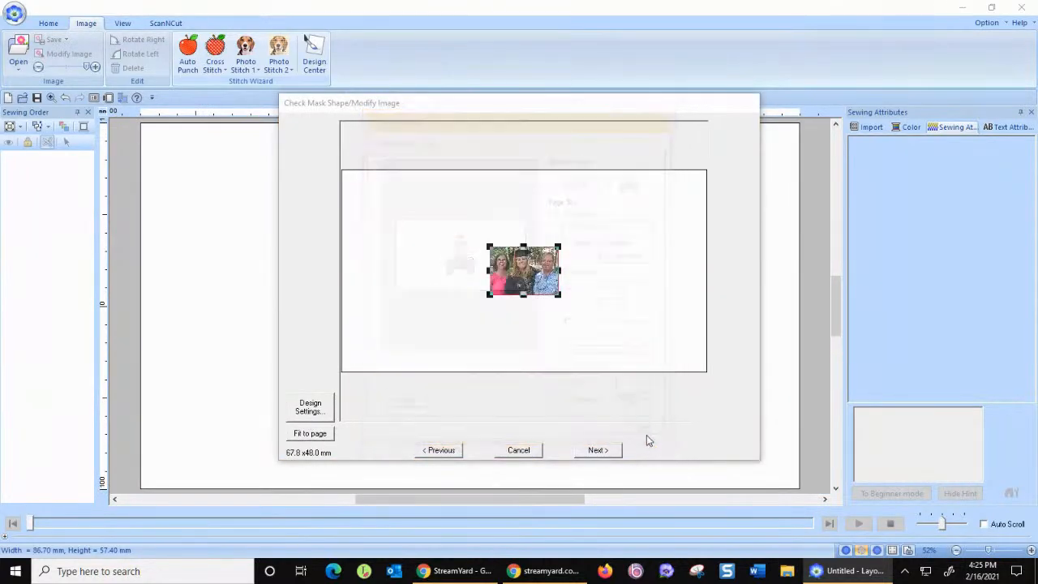
Fit the masked photo to the page and continue to the Photo Stitch 1 parameters.
click(320, 436)
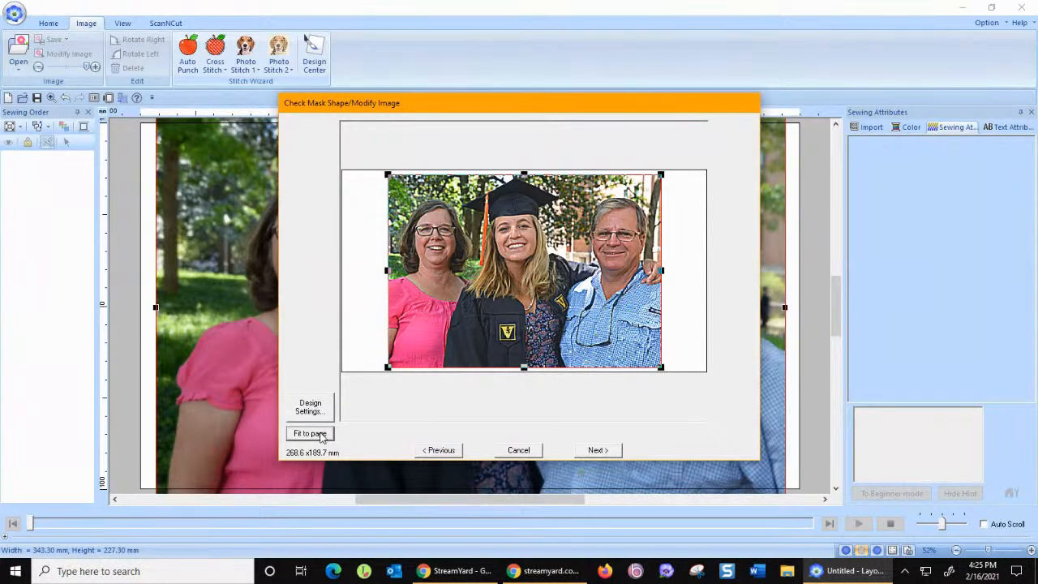
click(599, 451)
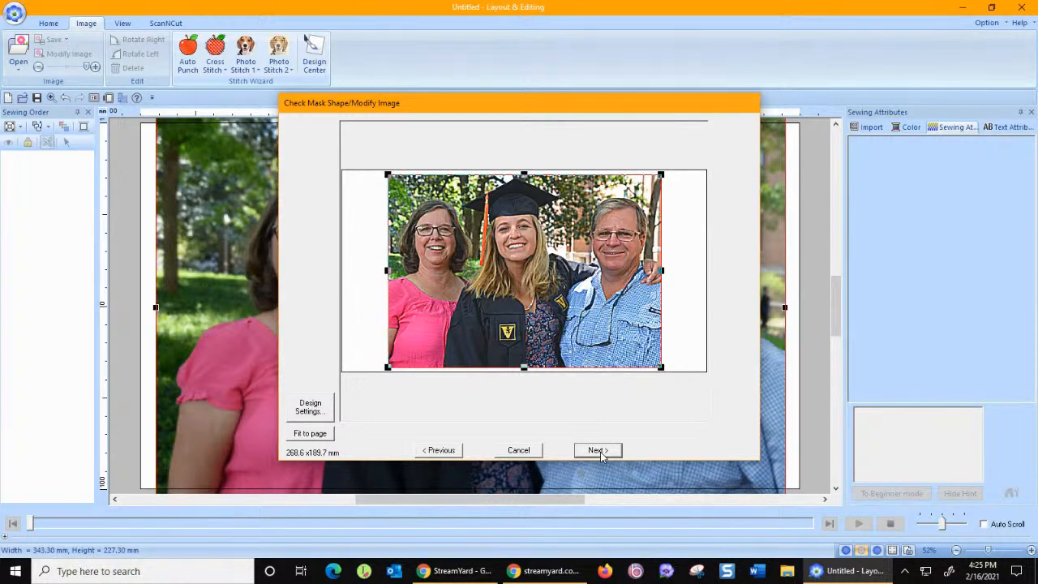
click(599, 451)
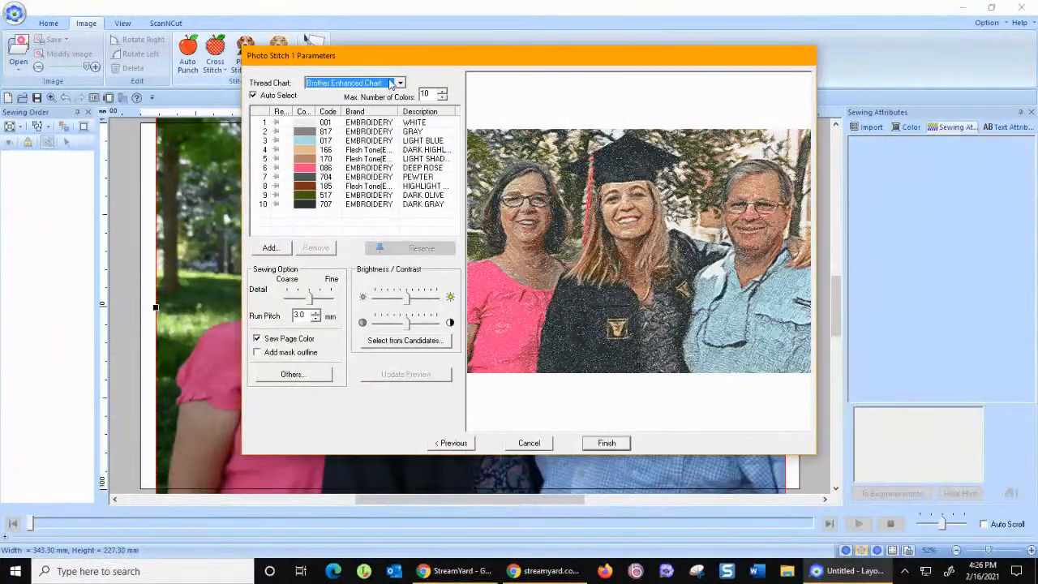
Keep the Brother Enhanced Chart as thread chart, set the maximum number of colors to 14 and update the preview.
click(400, 83)
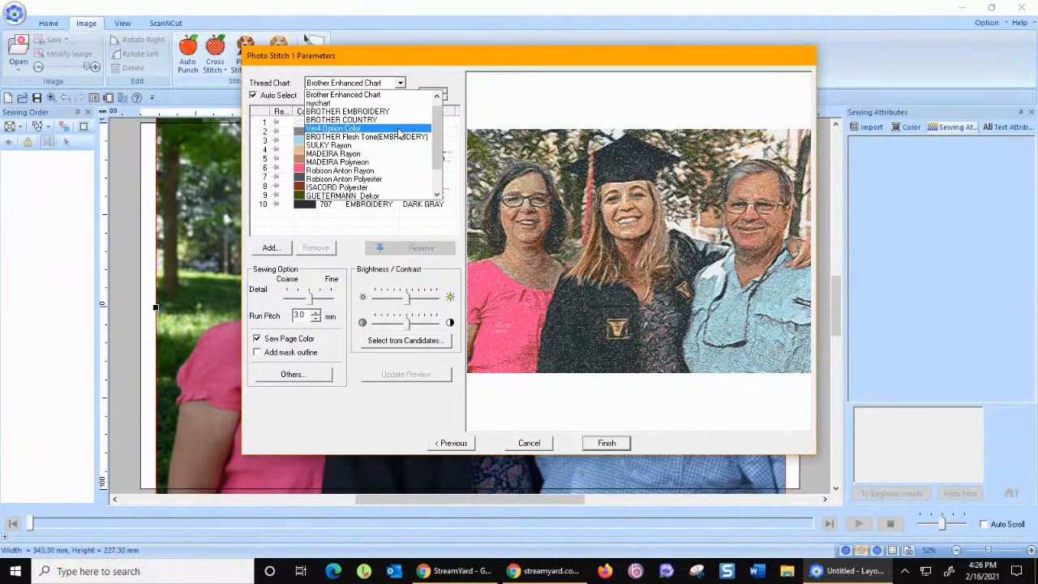
click(395, 95)
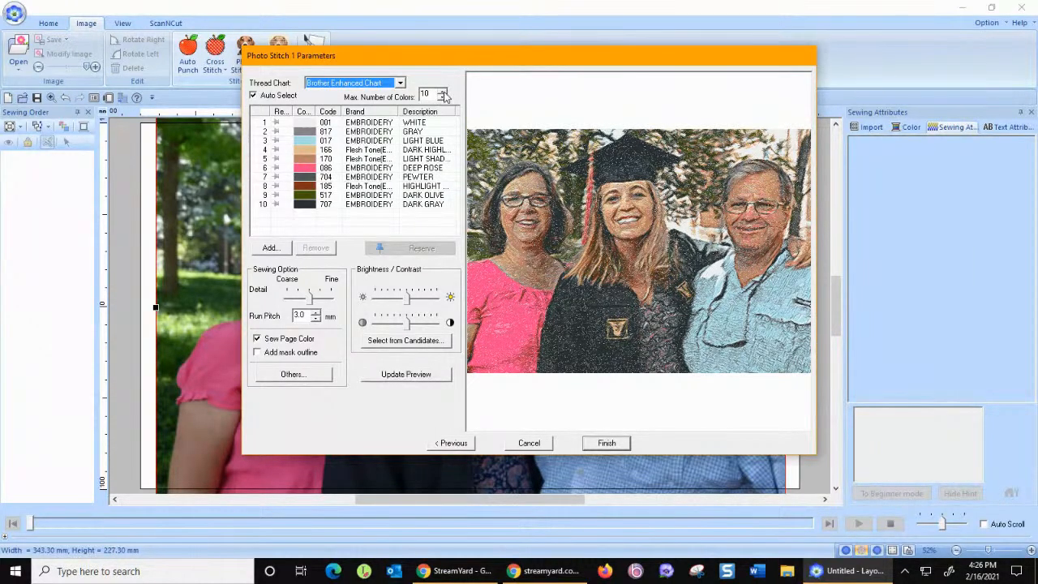
click(443, 94)
click(443, 94)
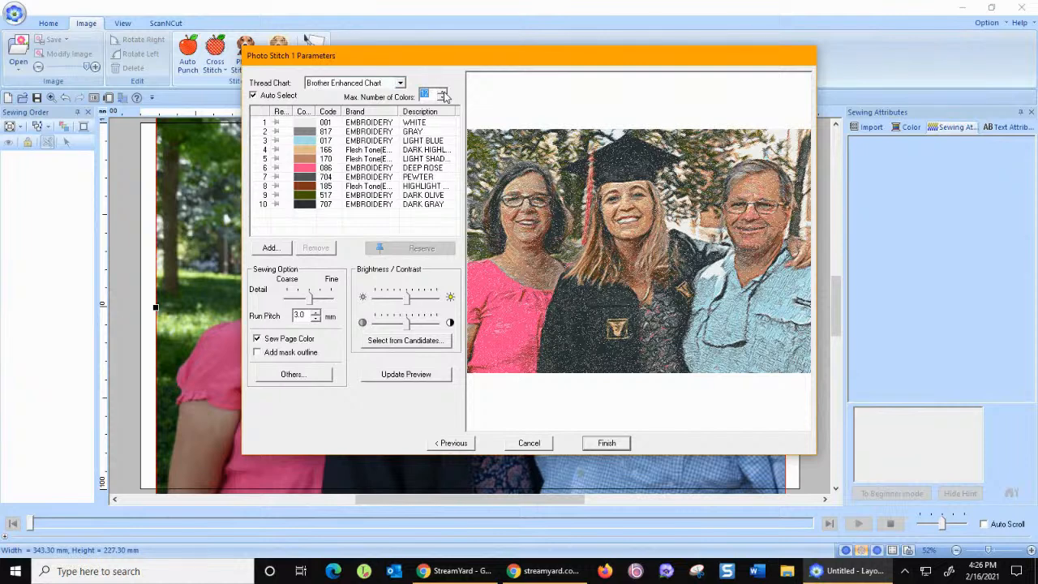
click(443, 94)
click(443, 94)
click(389, 376)
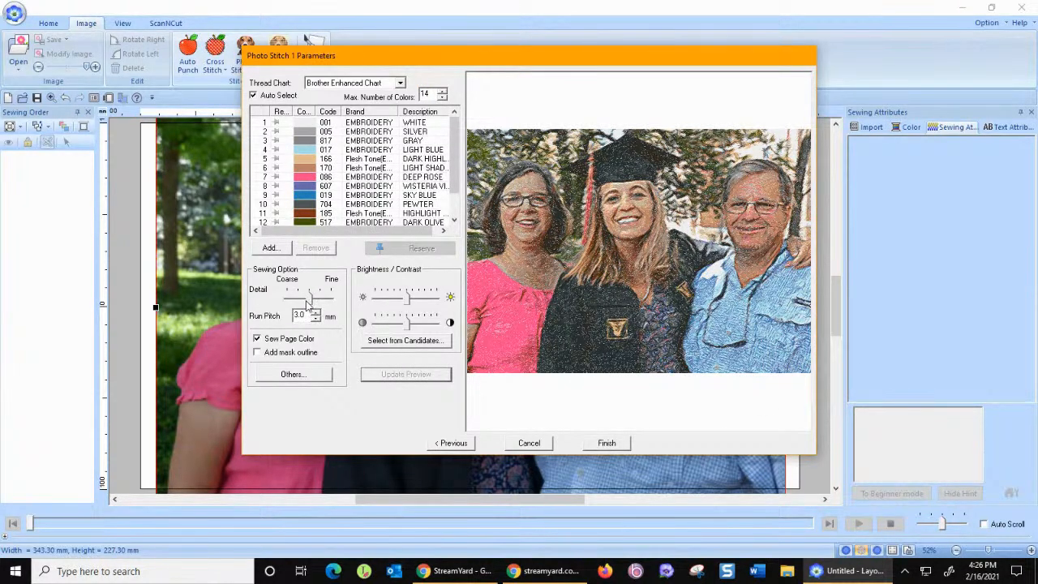
Set the sewing detail to the finest level and the run pitch to 2.0 mm, updating the preview.
drag(311, 301, 332, 305)
click(392, 379)
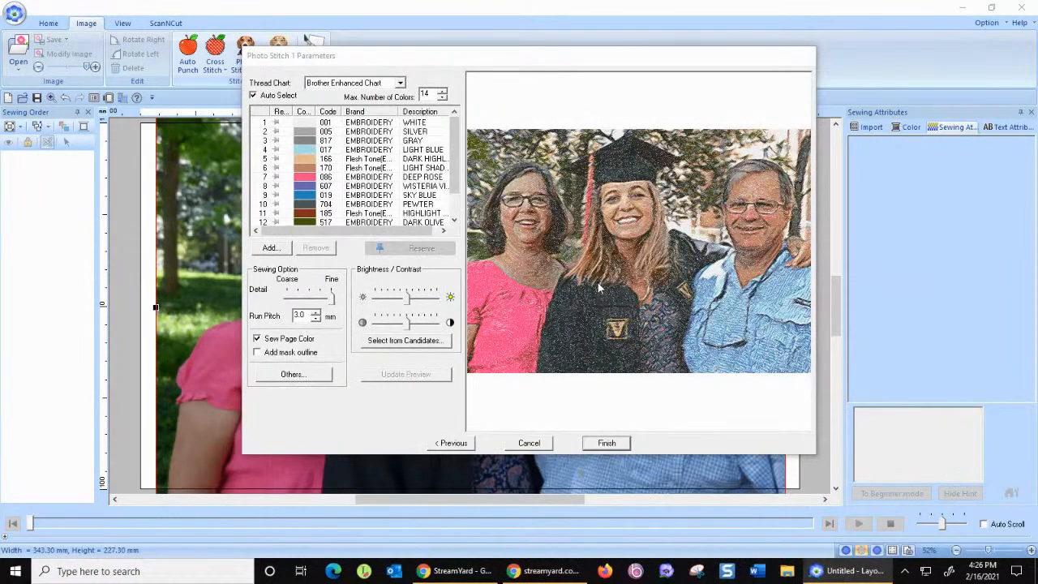
click(316, 319)
click(315, 318)
click(315, 318)
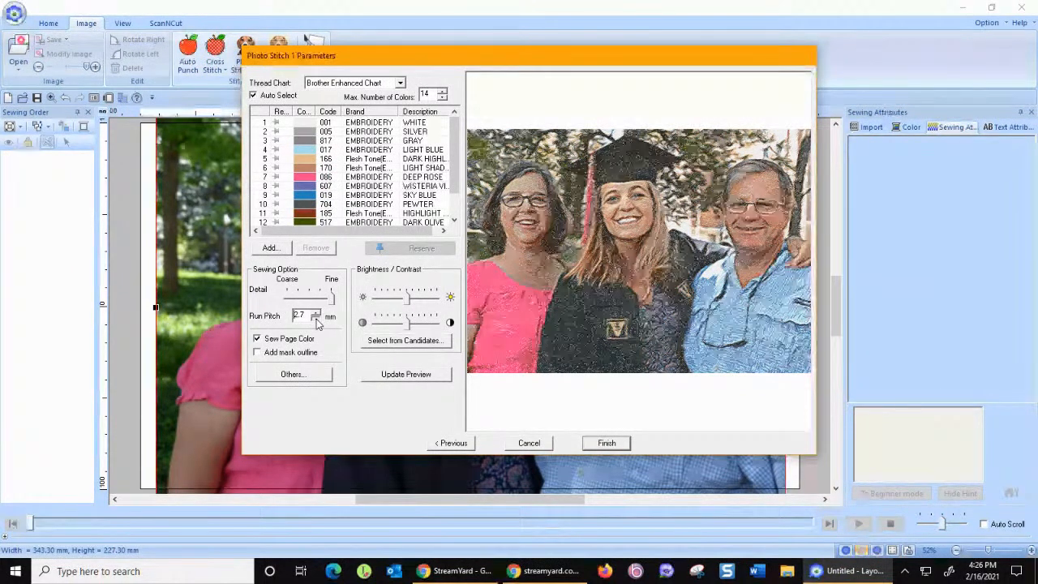
click(316, 319)
click(399, 375)
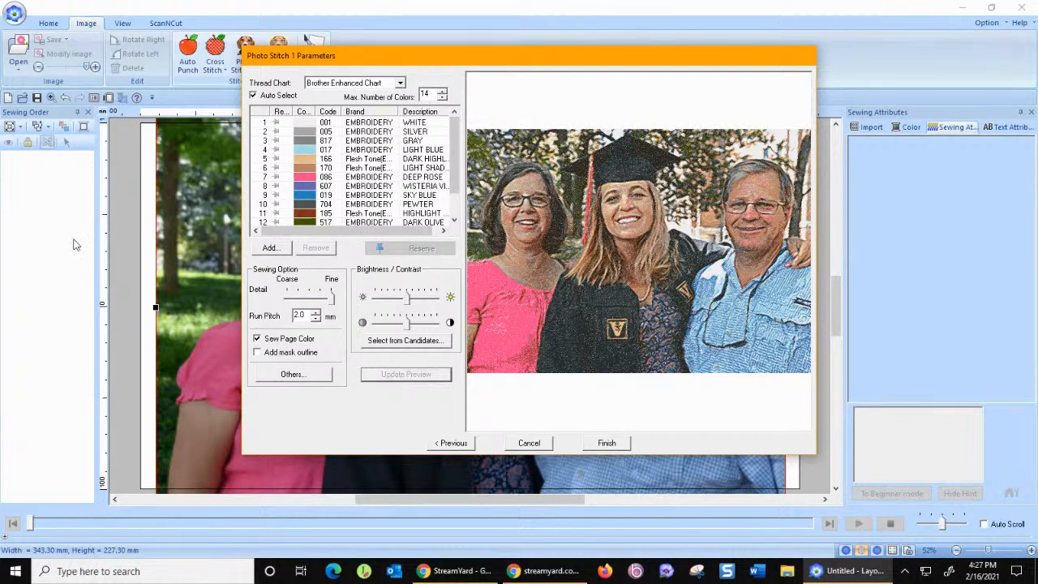
Switch the thread chart to Floriani and update the stitch preview.
click(400, 84)
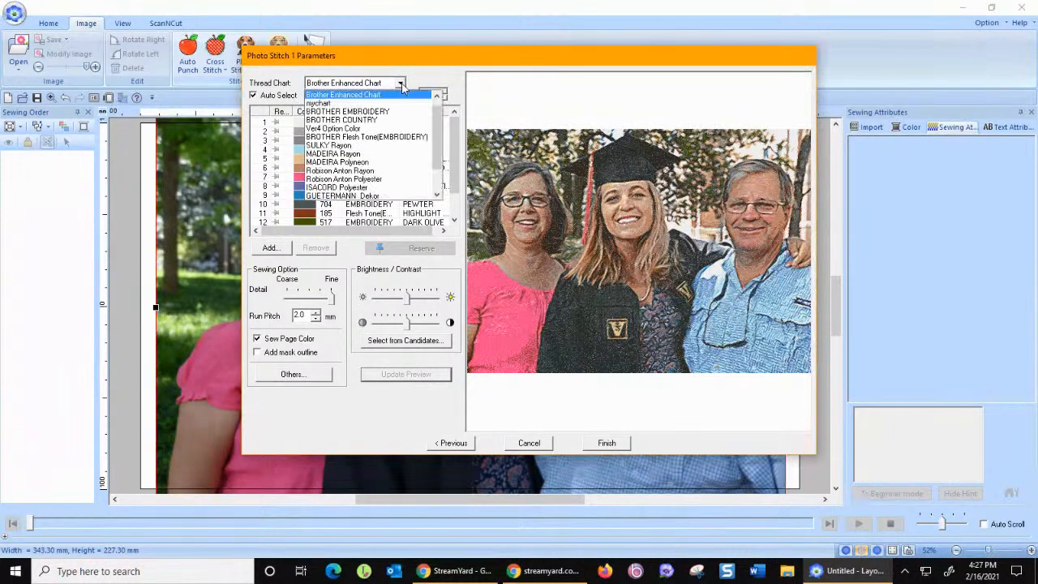
scroll(363, 151, down, 2)
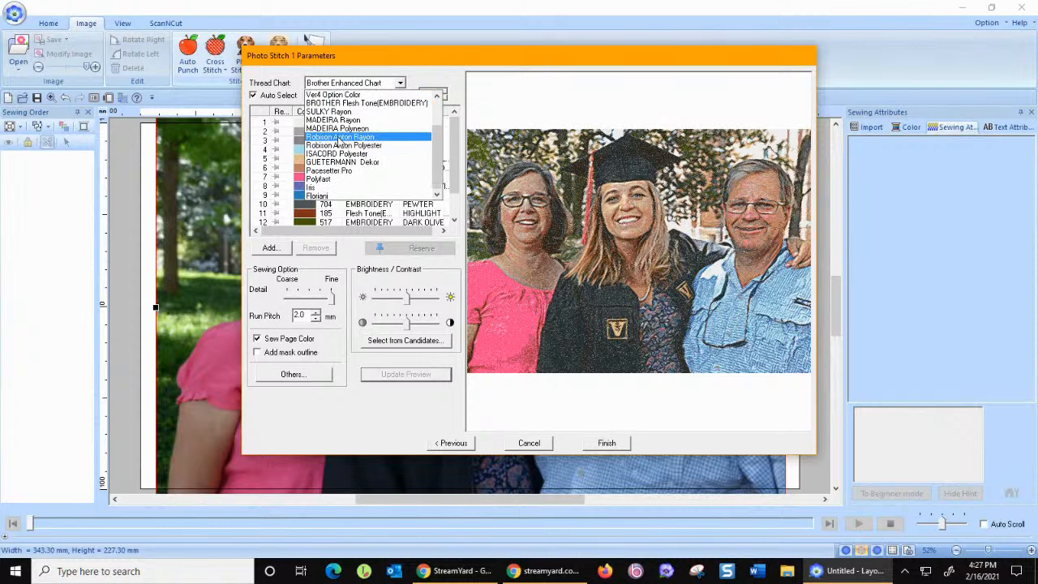
click(342, 196)
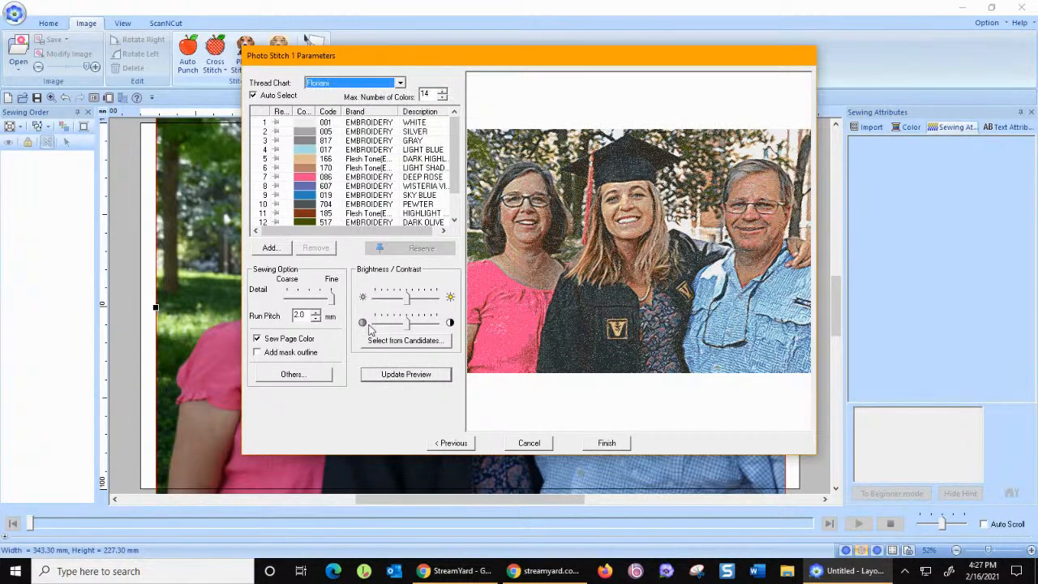
click(396, 378)
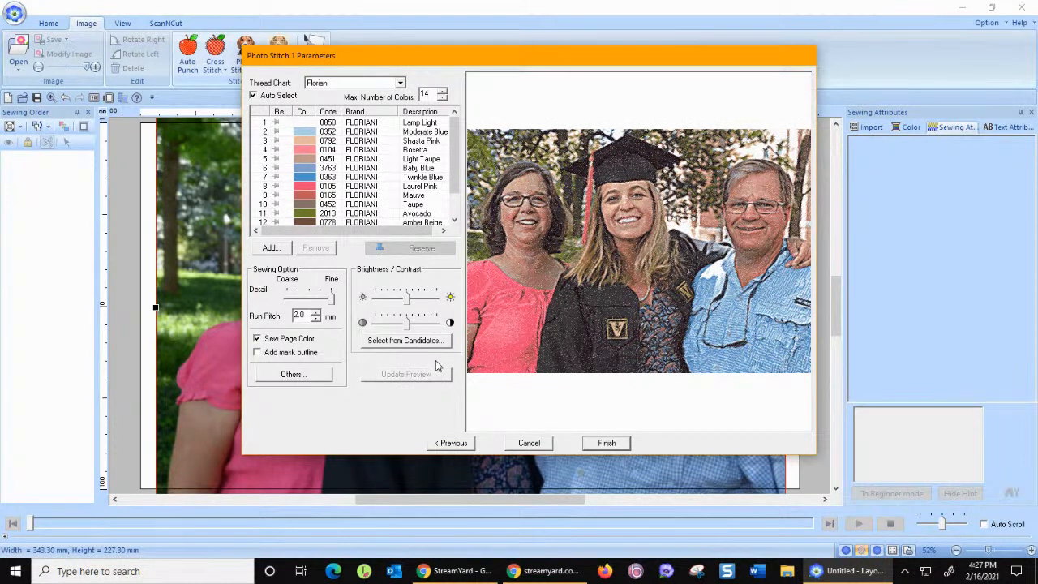
Switch the thread chart to Pacesetter Pro and update the stitch preview.
click(401, 84)
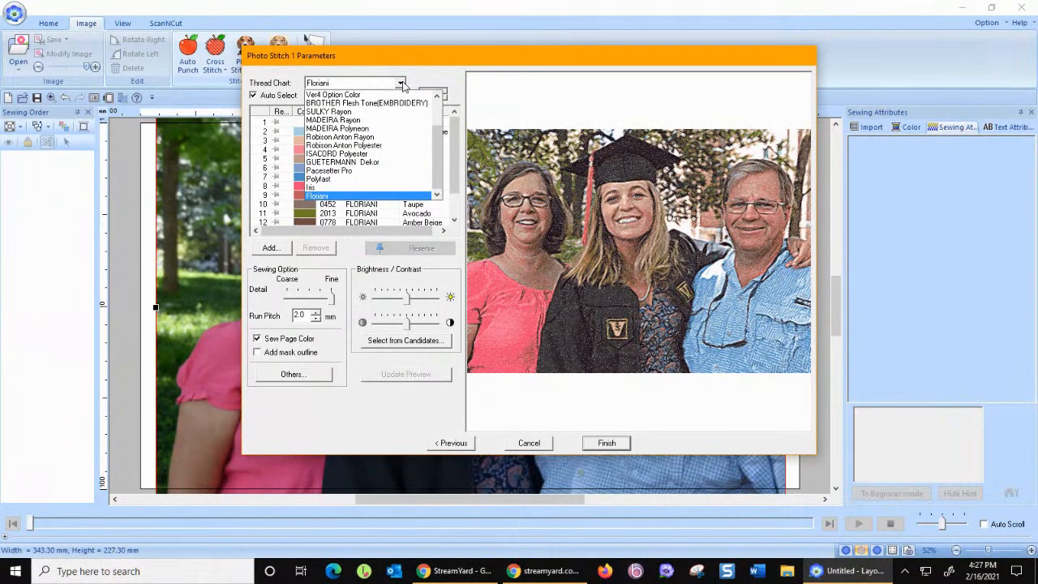
click(358, 172)
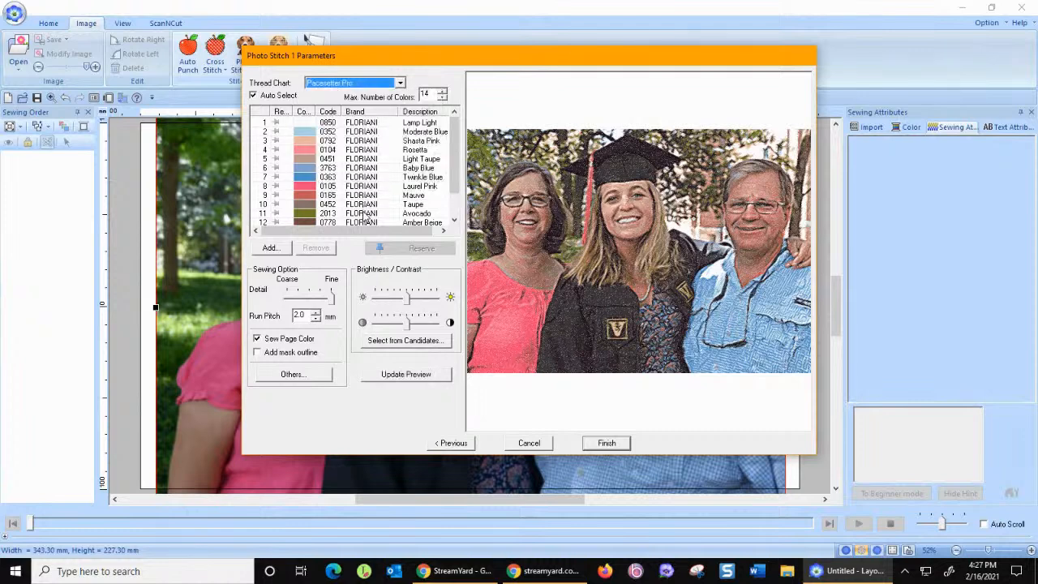
click(408, 375)
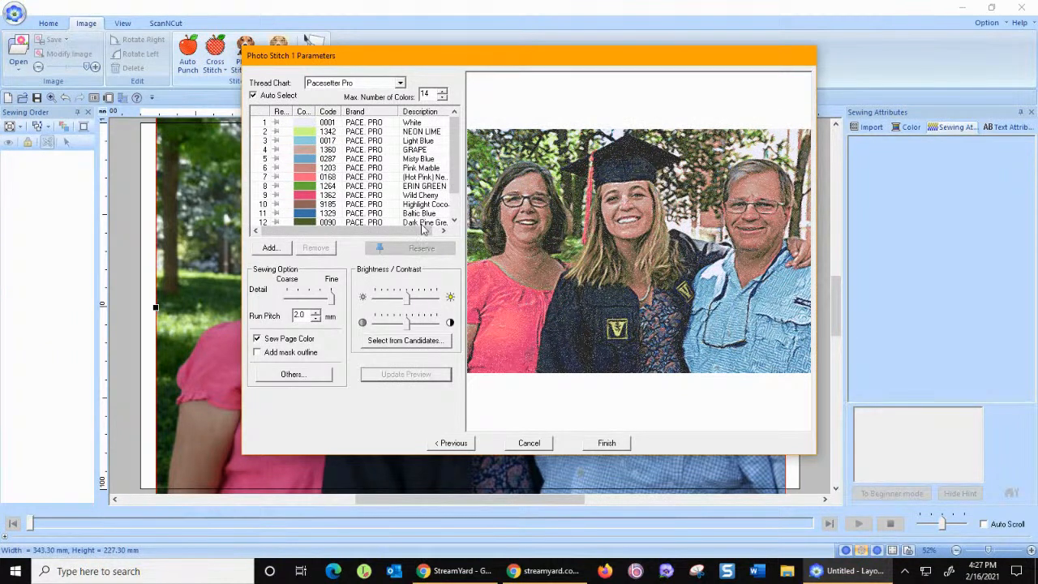
Raise the brightness slightly, update the preview, and look at the brightness and contrast candidates without choosing one.
drag(407, 302, 413, 301)
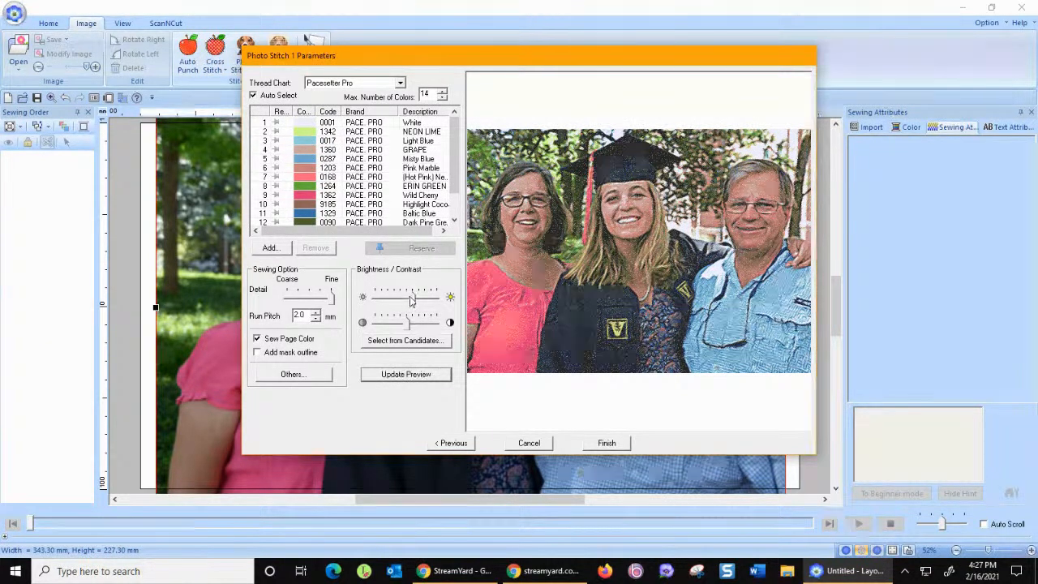
click(401, 378)
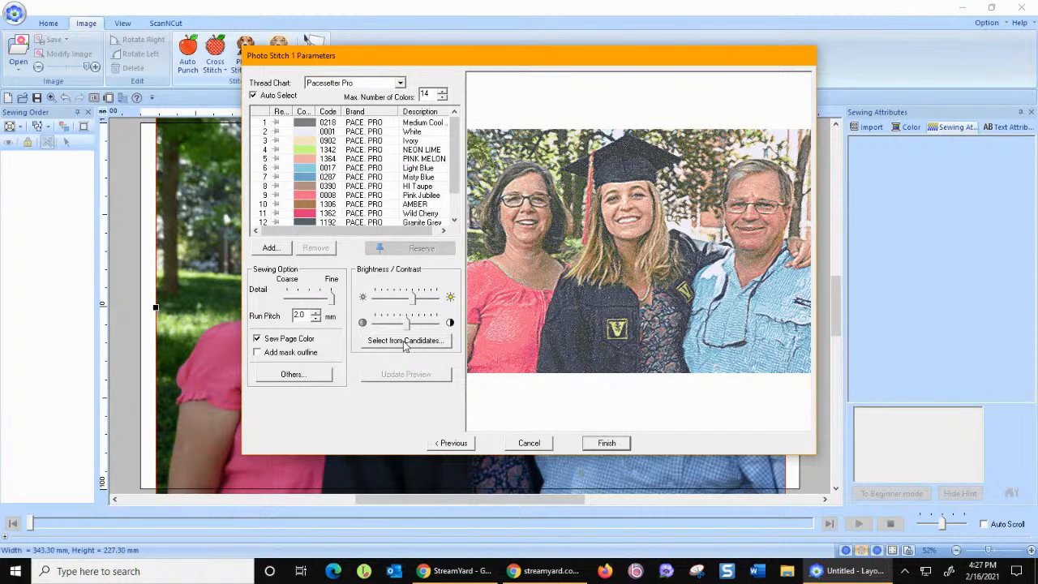
click(403, 341)
click(529, 448)
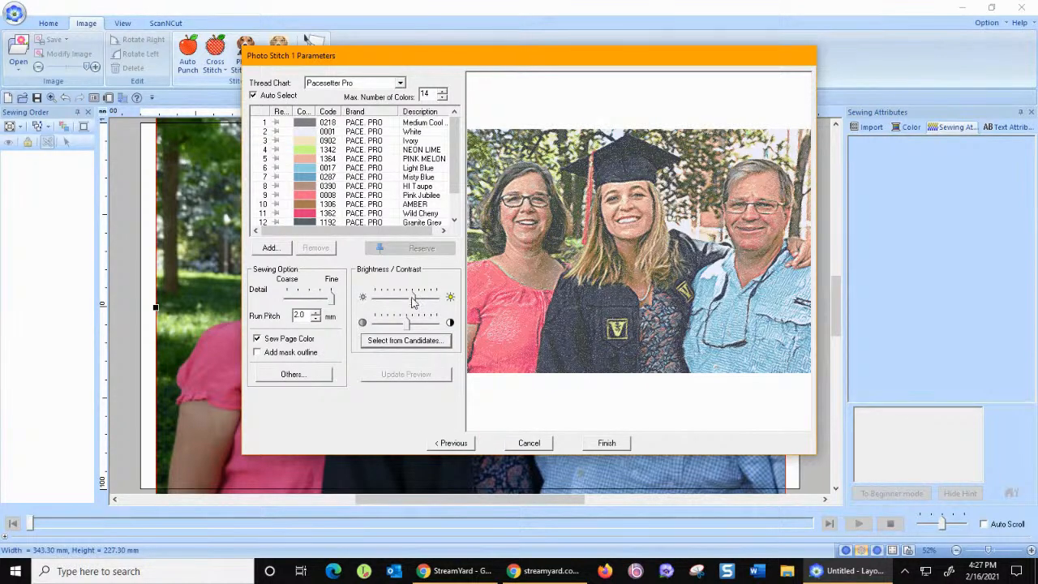
Try a higher brightness in the preview, and return it to the slightly raised setting.
drag(412, 300, 419, 300)
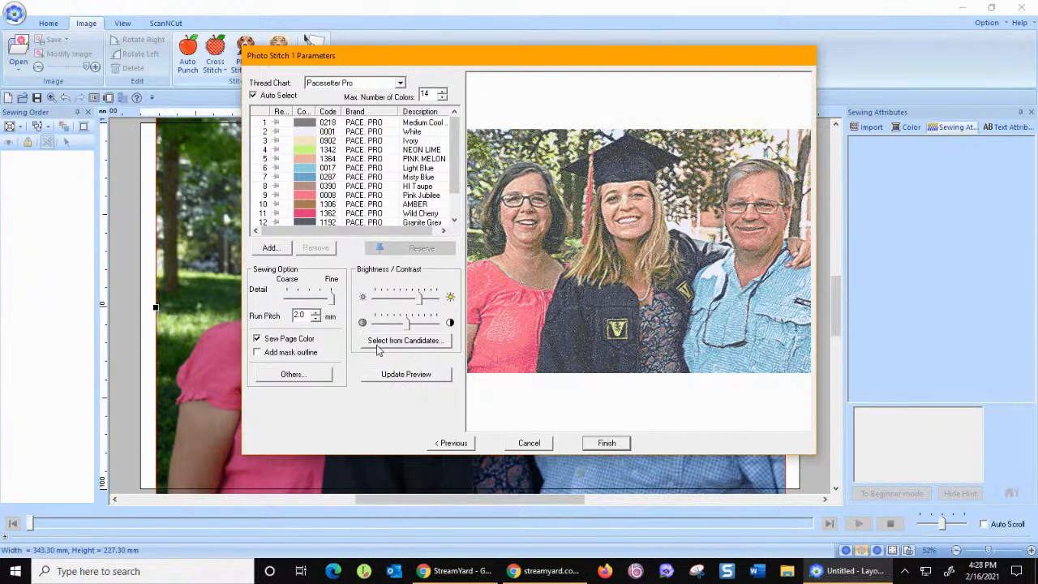
click(403, 374)
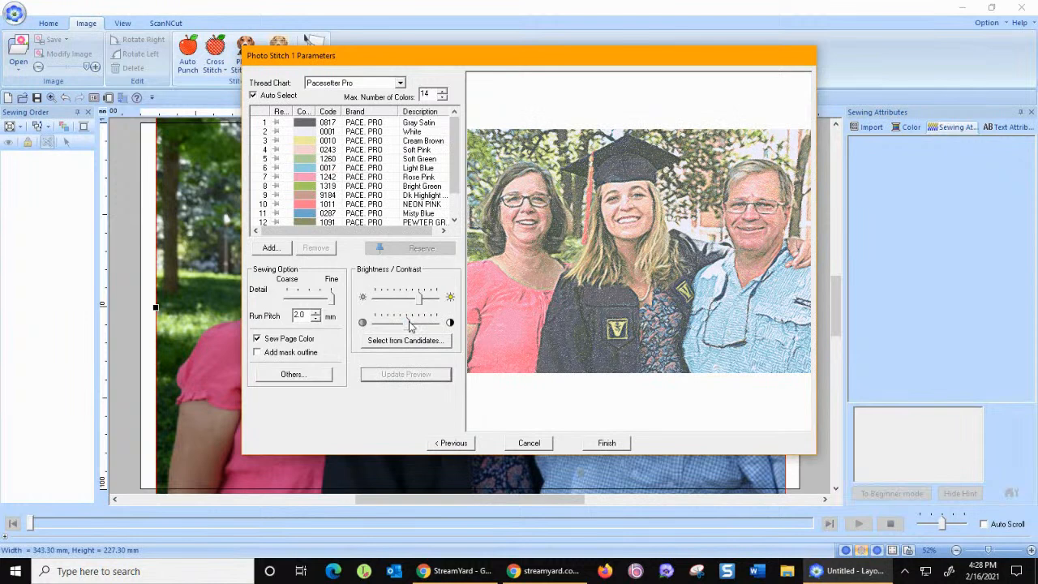
drag(420, 299, 413, 300)
click(404, 375)
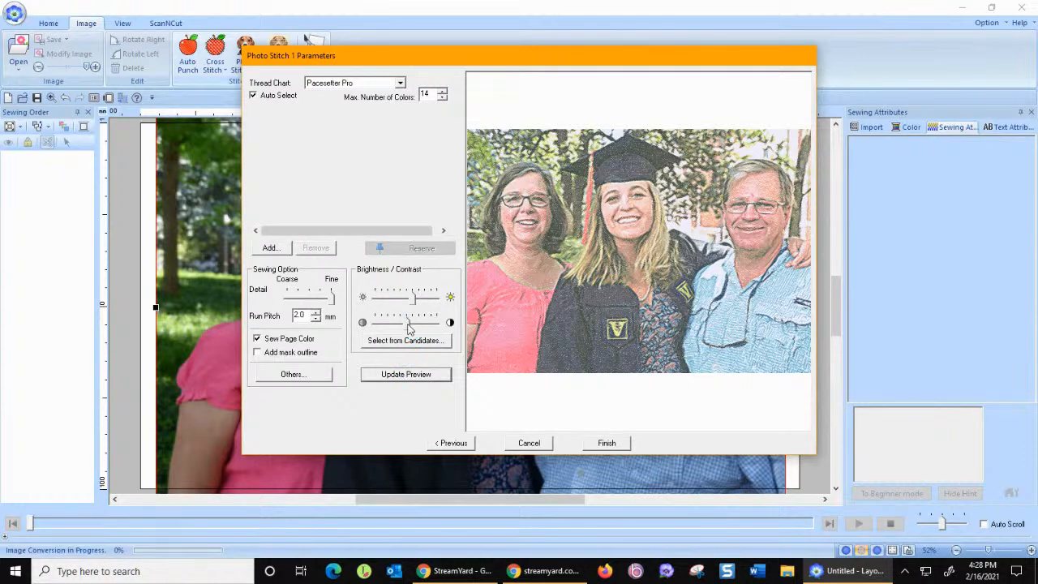
Try a lower and a higher contrast setting, updating the stitch preview for each.
drag(410, 324, 401, 325)
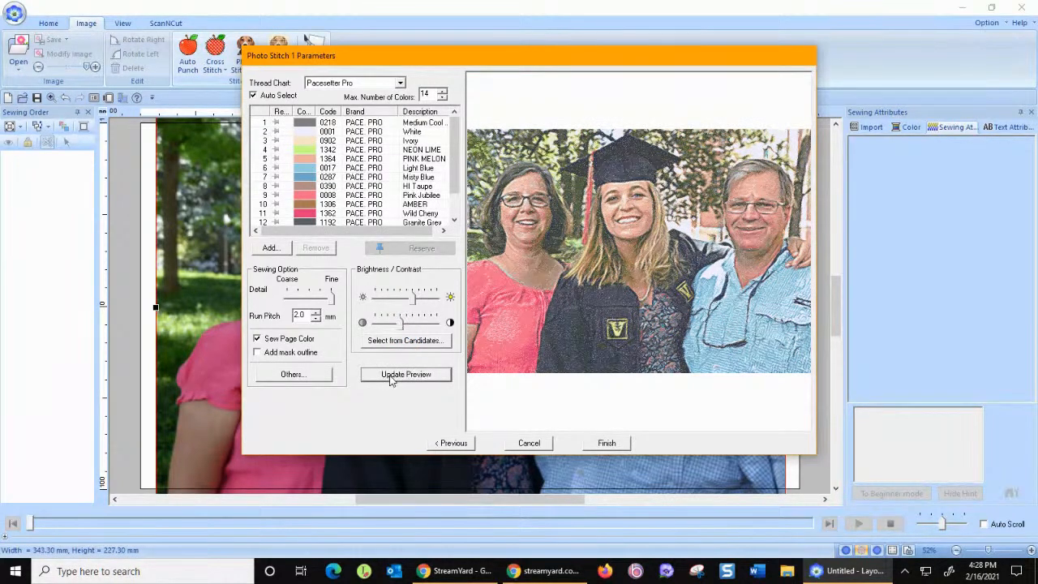
click(391, 374)
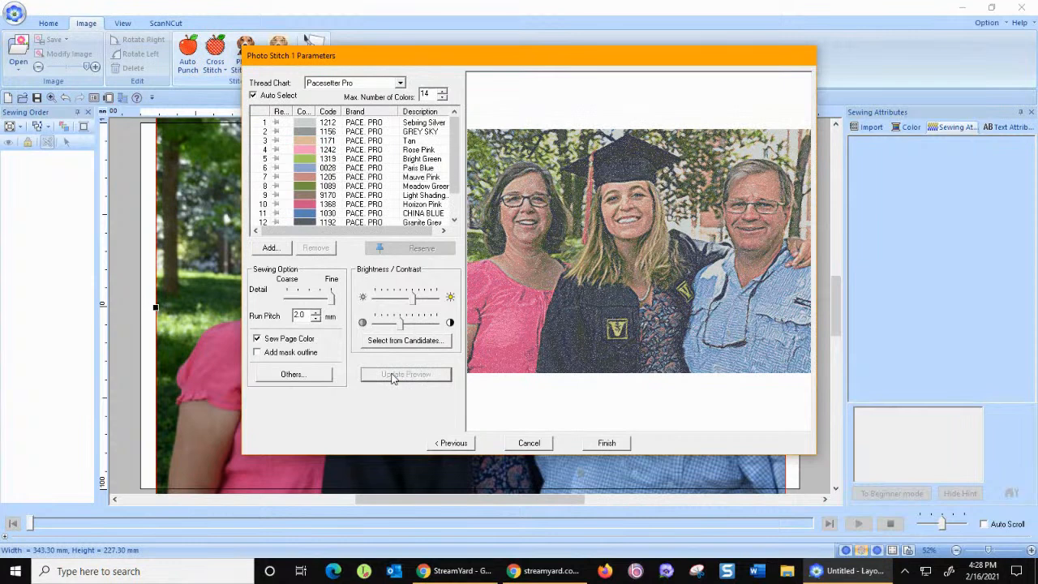
drag(399, 323, 414, 324)
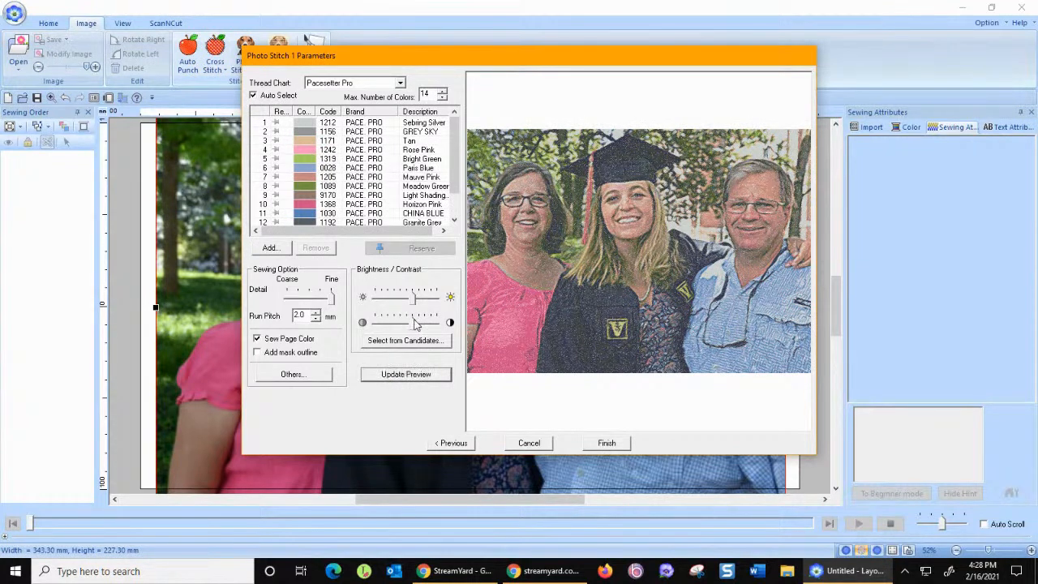
click(401, 376)
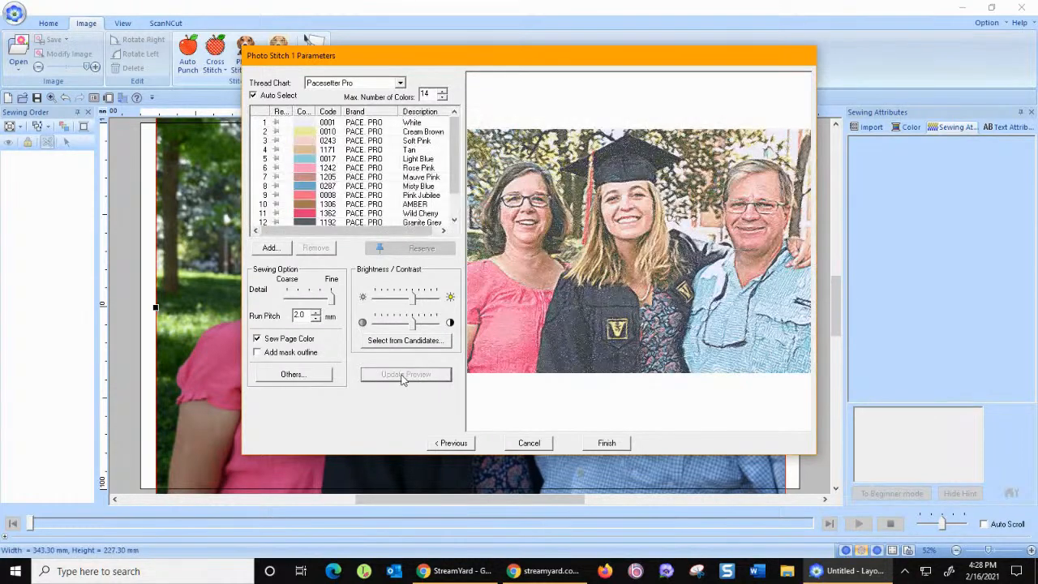
Return the contrast to its middle setting, update the preview and finish the Photo Stitch 1 conversion.
drag(414, 323, 408, 323)
click(399, 375)
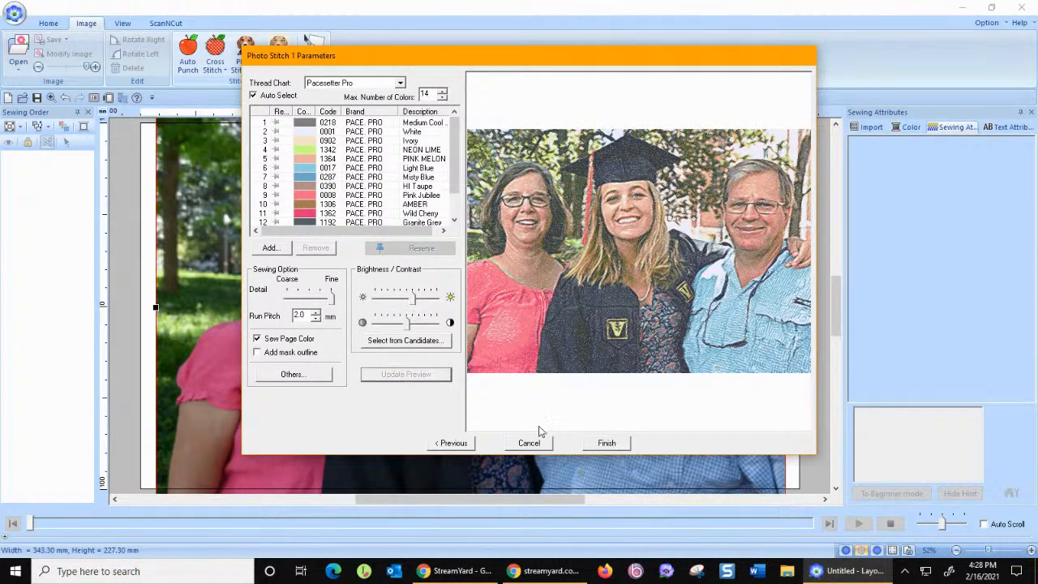
click(606, 446)
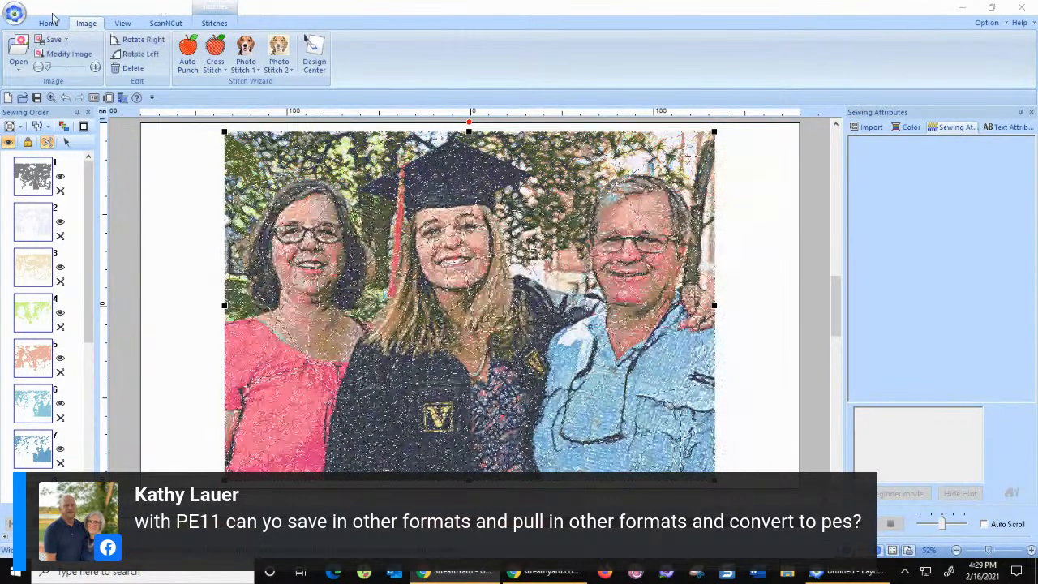
Check which embroidery file formats the design can be exported to, and leave the export without saving.
click(15, 13)
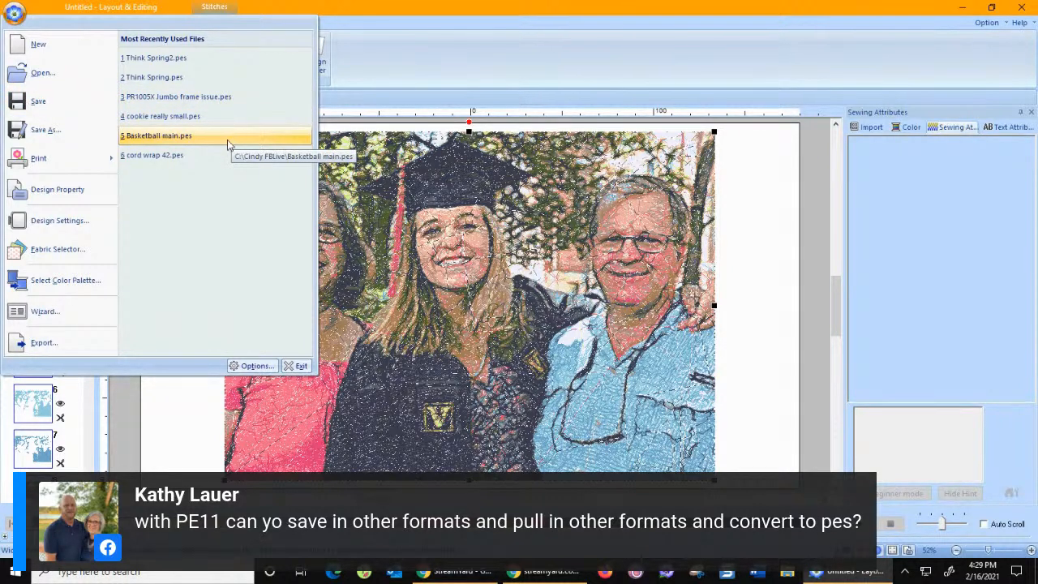
click(70, 344)
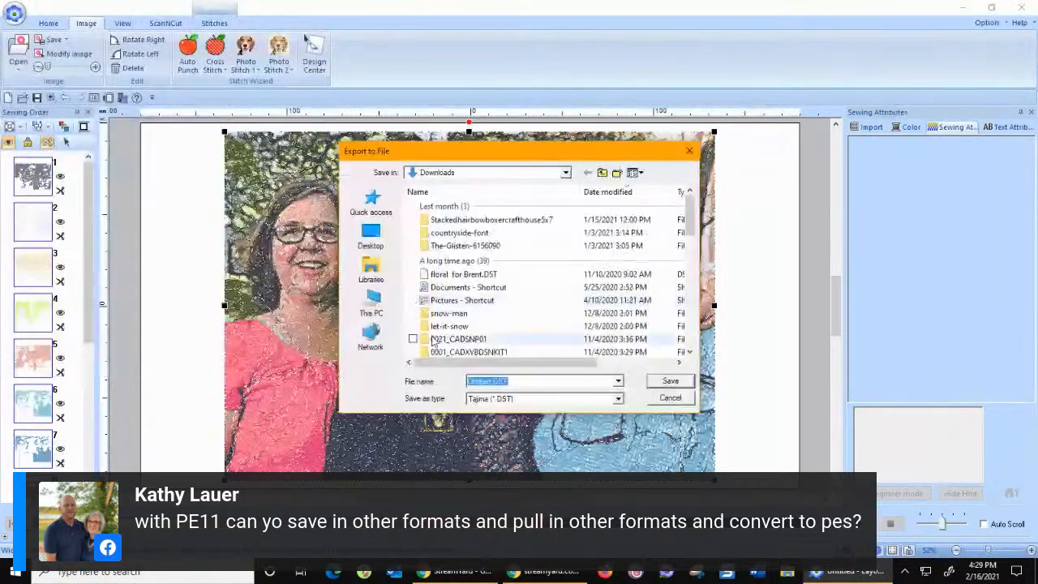
click(516, 399)
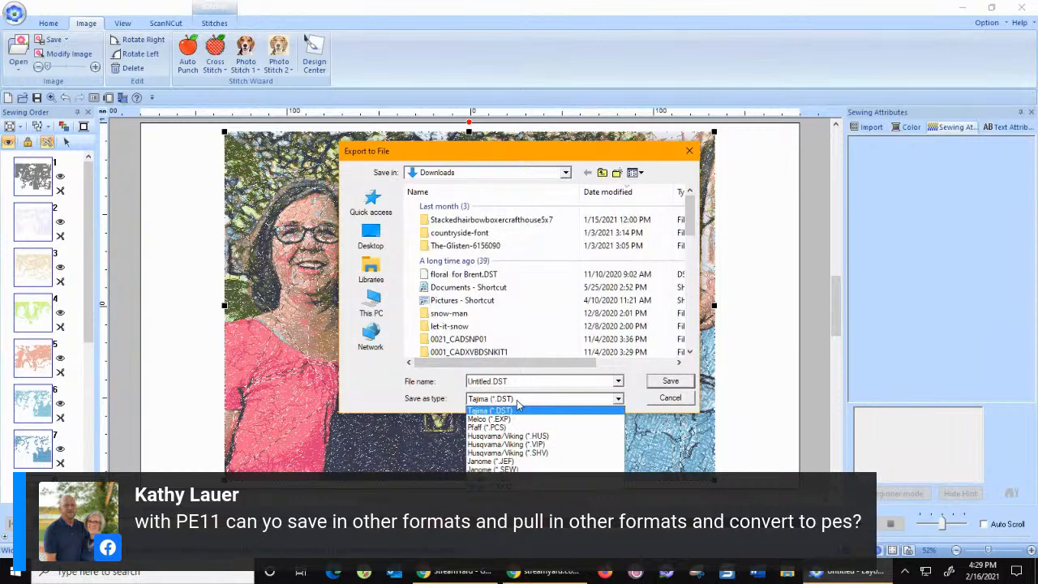
click(683, 400)
click(683, 400)
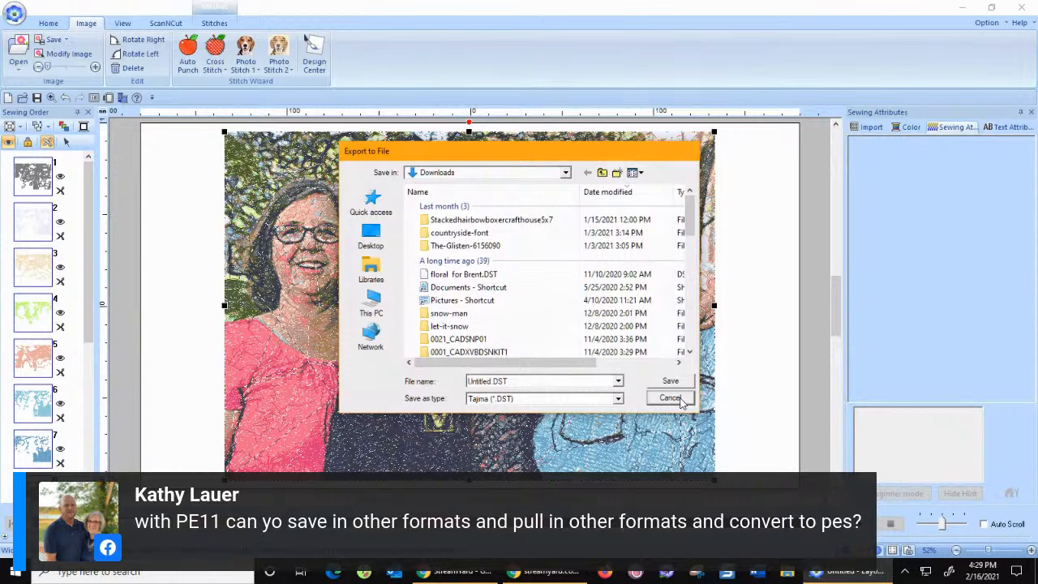
click(682, 402)
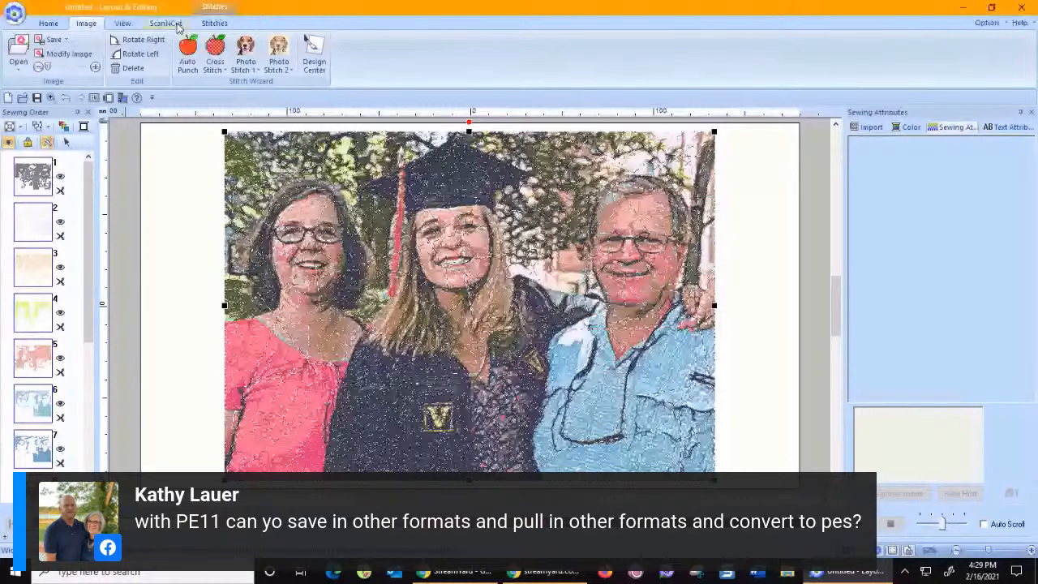
Split the pink stitches of color 9 with a closed outline around the three faces, separating them from the woman's pink shirt.
click(214, 23)
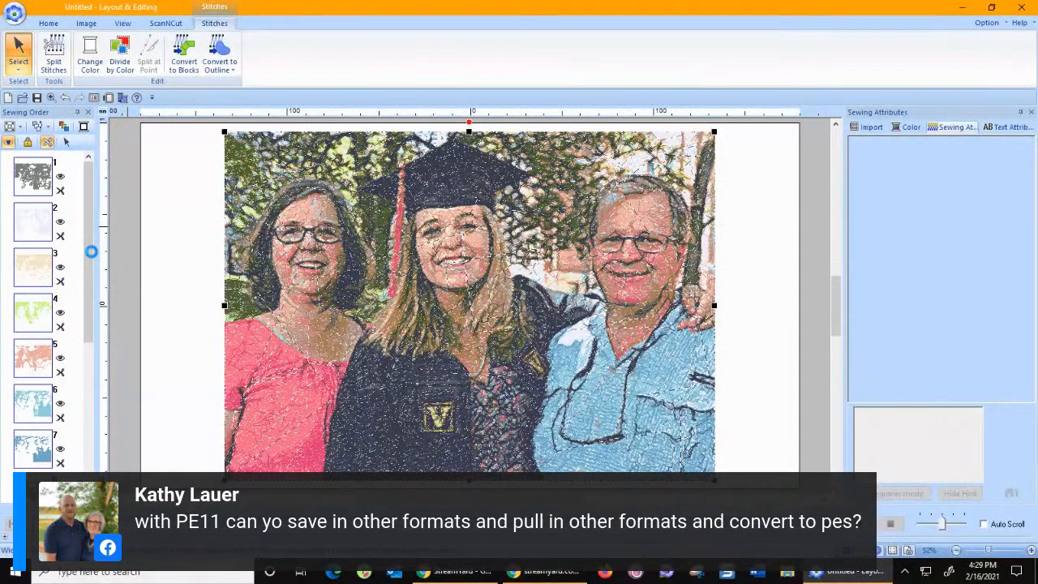
drag(88, 267, 85, 325)
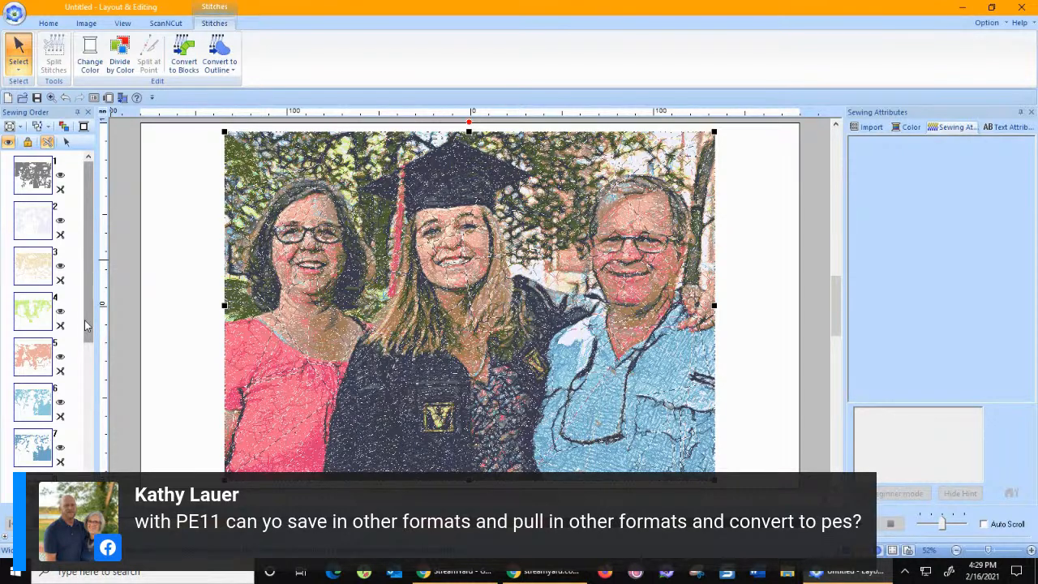
drag(85, 326, 86, 444)
click(40, 315)
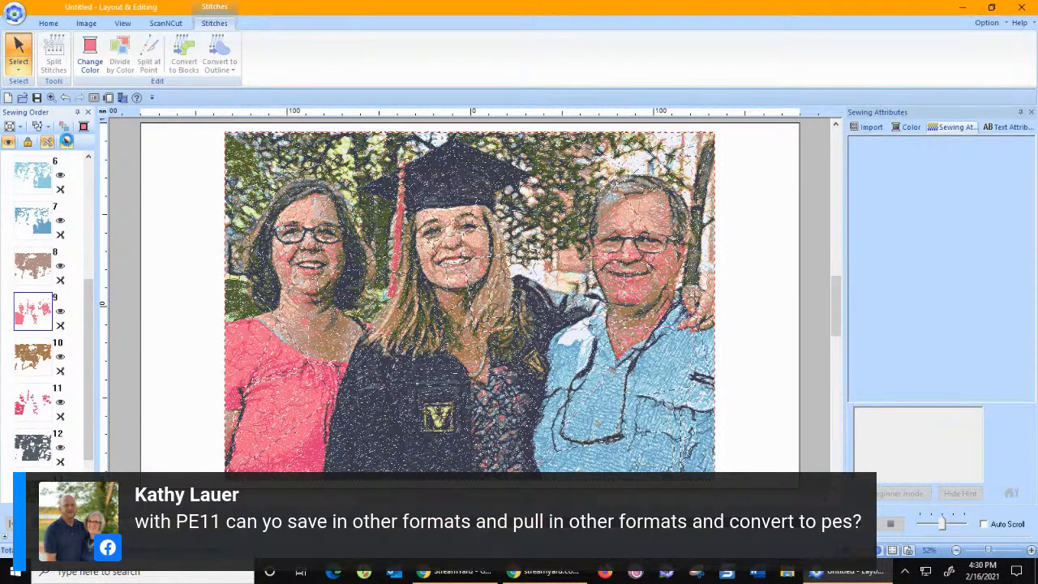
click(67, 140)
click(55, 51)
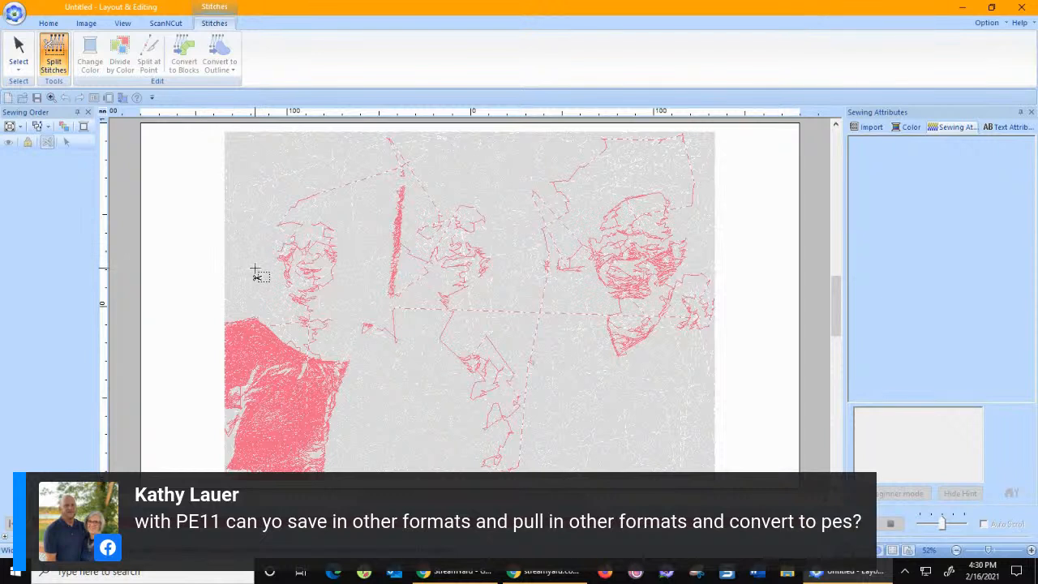
click(292, 339)
click(324, 355)
click(467, 350)
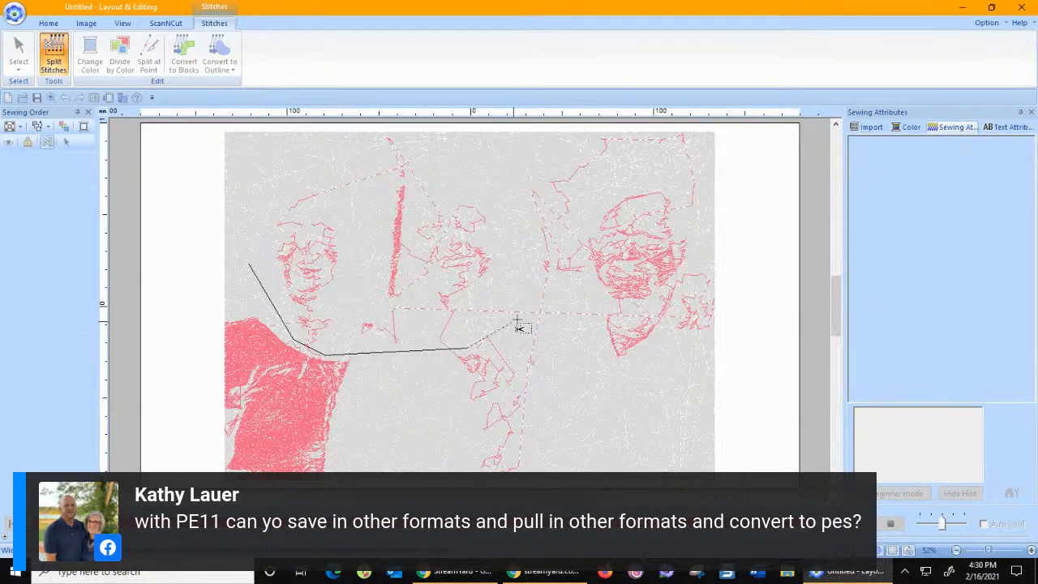
click(579, 314)
click(629, 309)
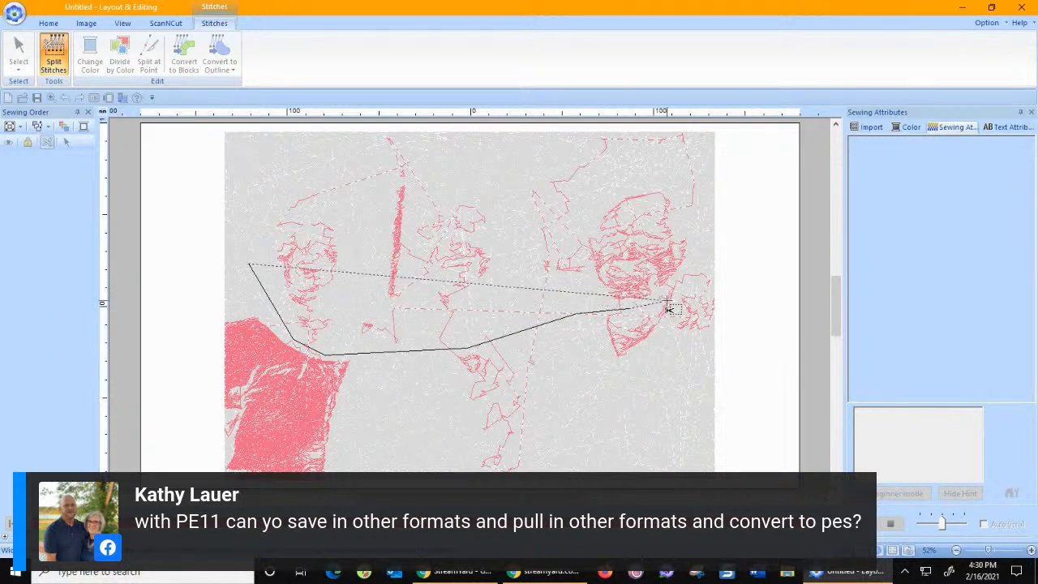
click(672, 308)
click(673, 334)
click(732, 329)
click(722, 218)
click(667, 181)
click(511, 204)
click(374, 171)
double_click(253, 186)
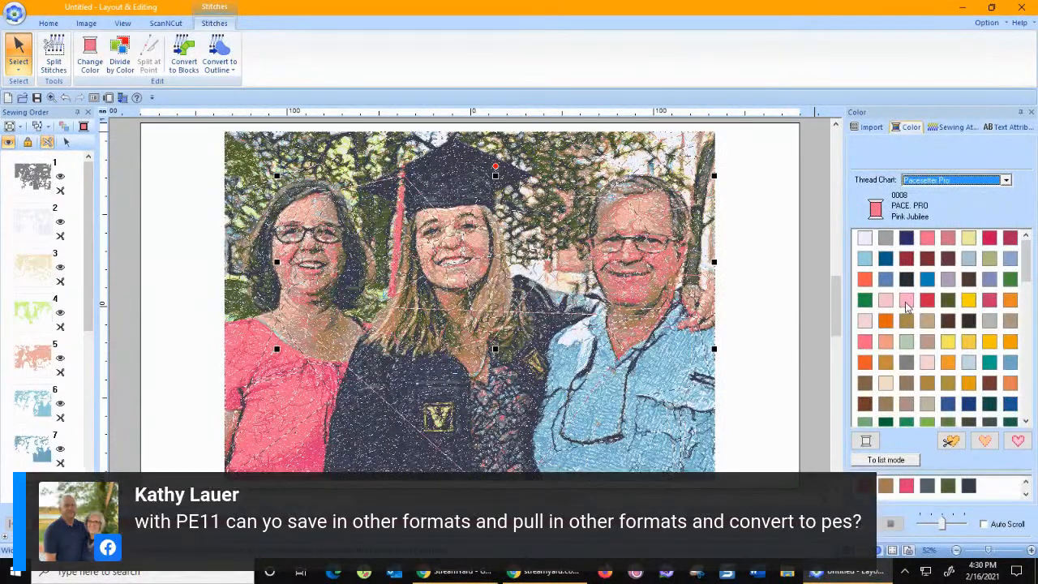
Change the split-off face stitches to Pacesetter Pro 0124 Fresh Pink.
click(907, 301)
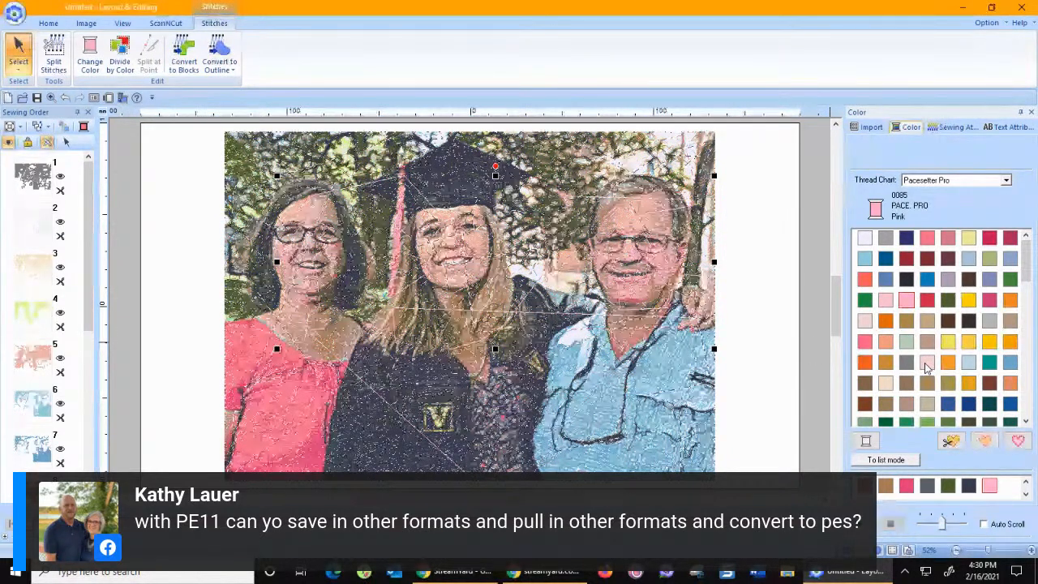
click(927, 362)
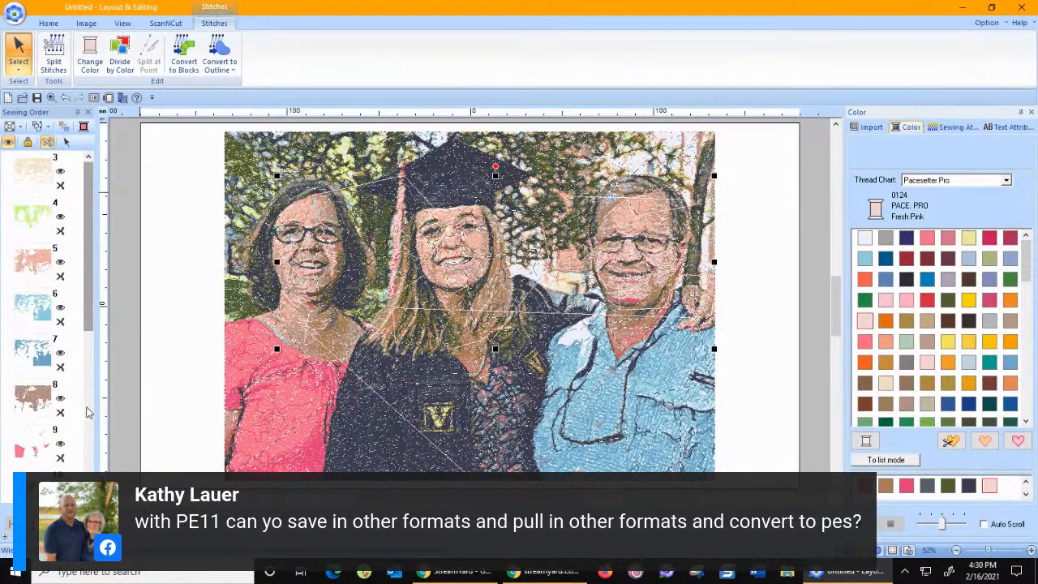
Split the Wild Cherry stitches of color 12 with a closed outline around the three faces, leaving out the tassel and the shirt.
click(89, 415)
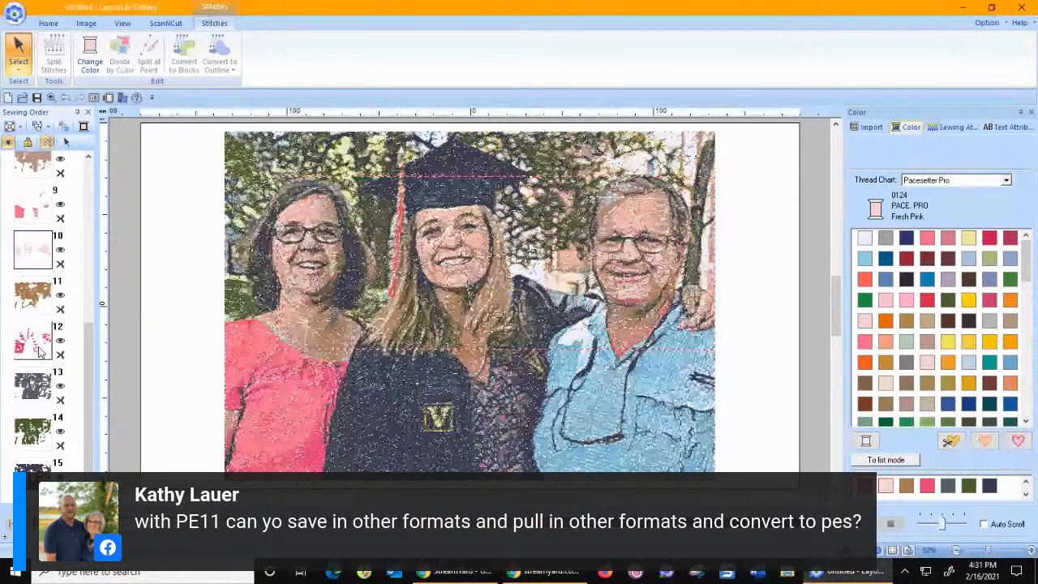
click(39, 351)
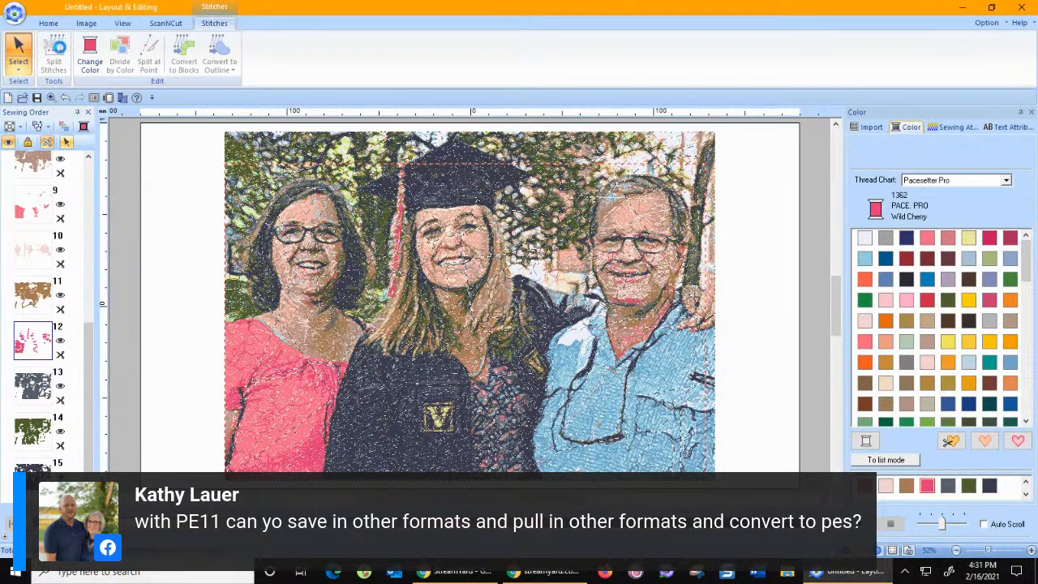
click(54, 54)
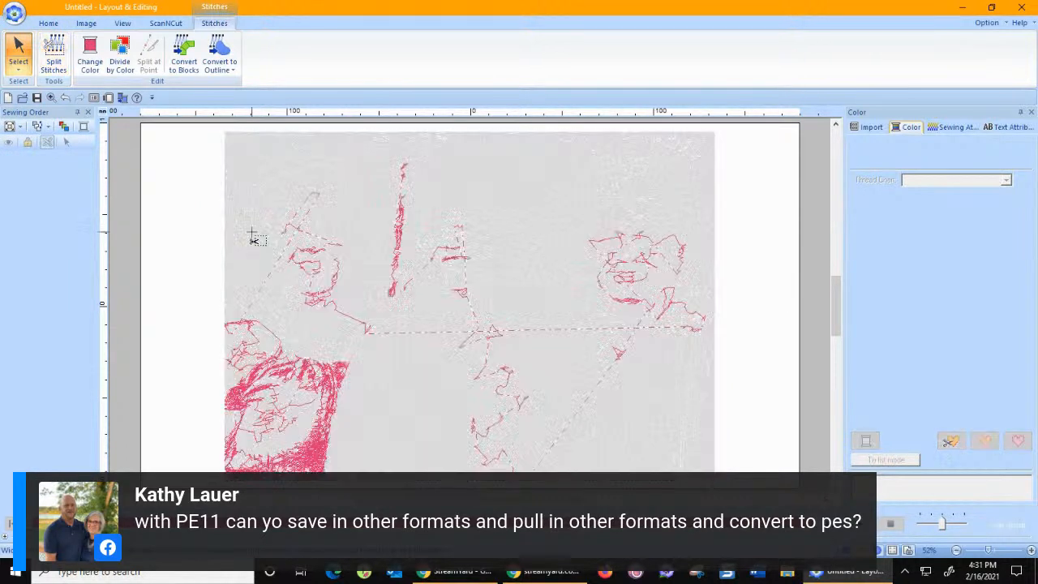
click(250, 233)
click(306, 178)
click(360, 298)
click(424, 305)
click(423, 210)
click(501, 210)
click(686, 210)
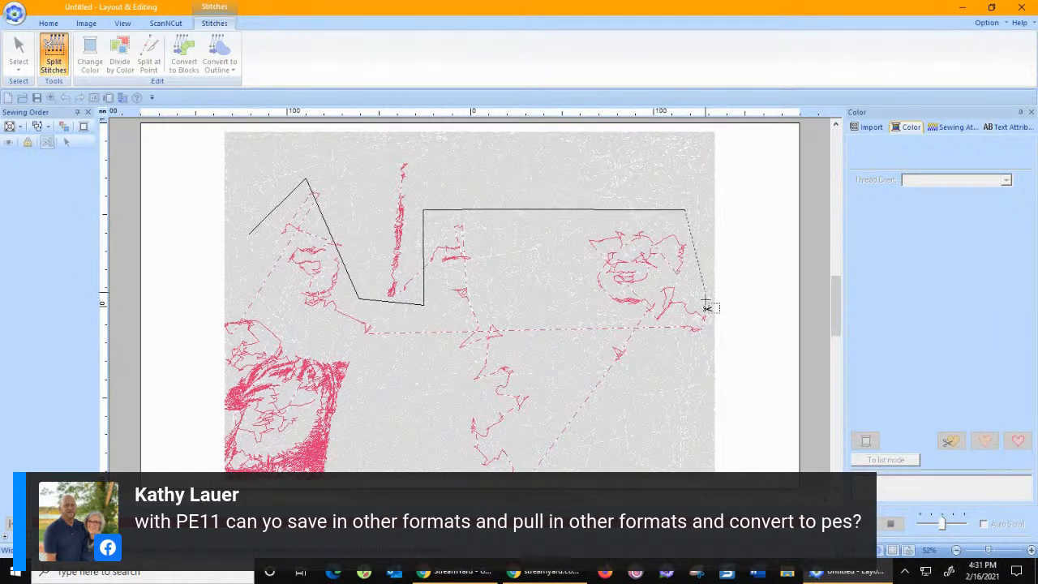
click(714, 323)
click(478, 314)
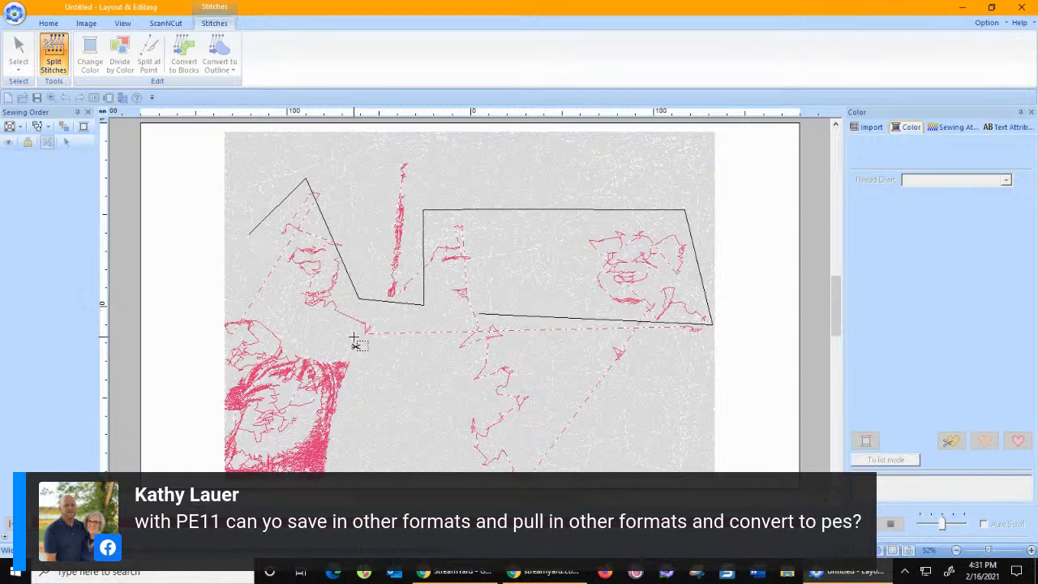
click(334, 341)
double_click(267, 297)
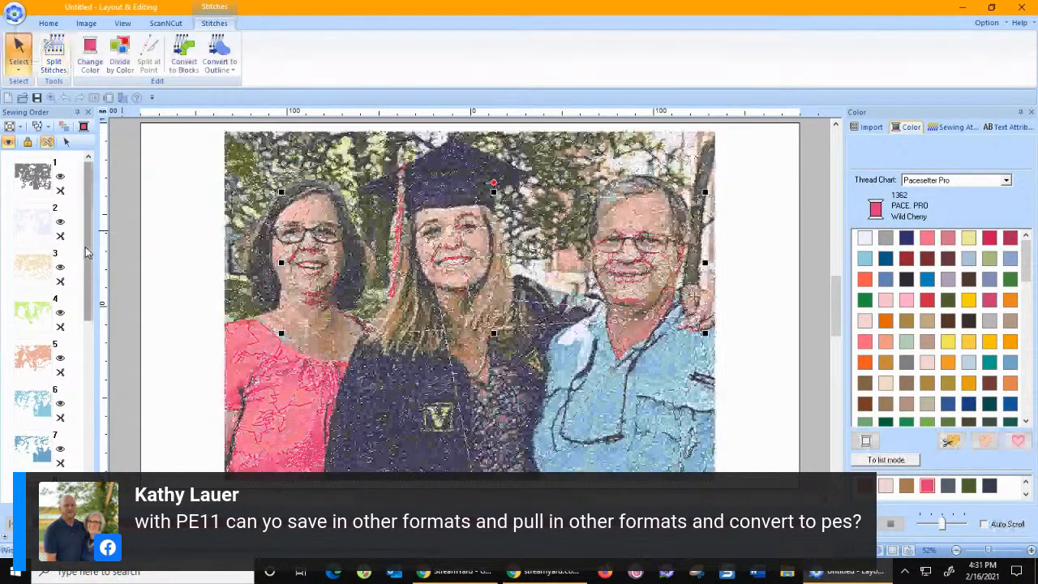
drag(88, 249, 93, 432)
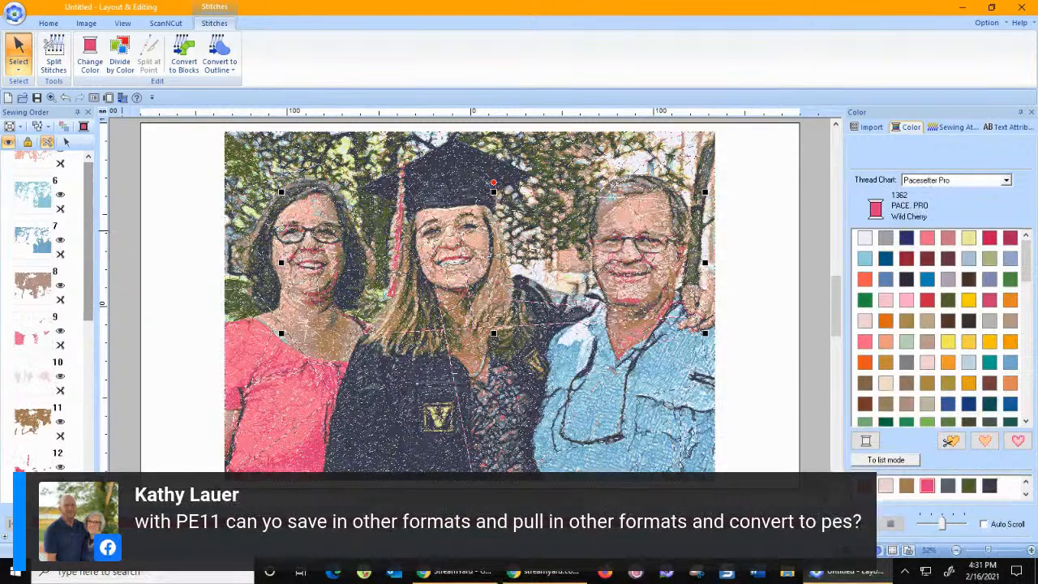
Move the split-off Wild Cherry face stitches directly after color 12 in the sewing order and change them to Pacesetter Pro 0140 Boston Beige.
scroll(93, 438, down, 3)
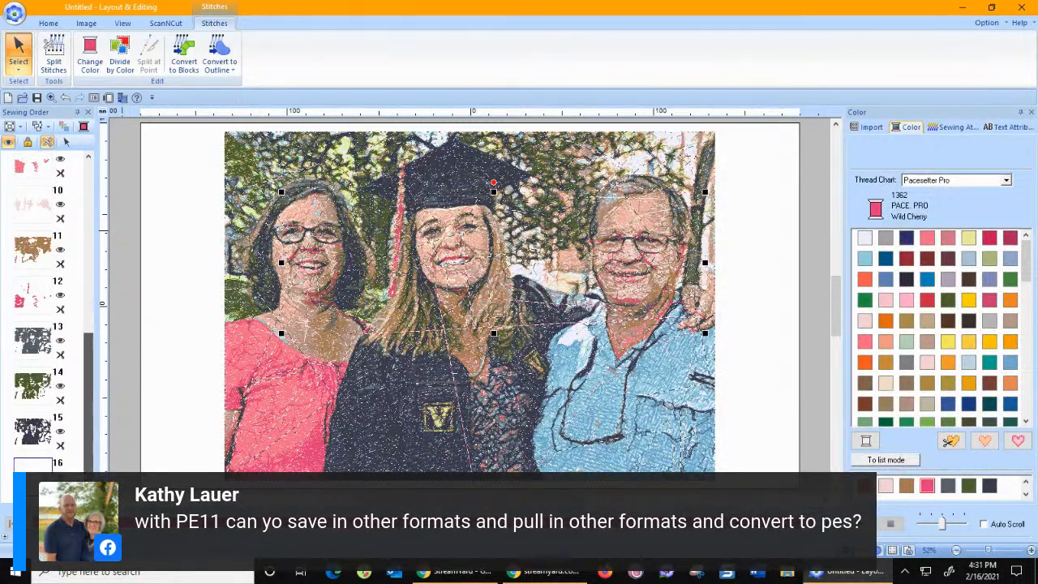
drag(33, 477, 36, 326)
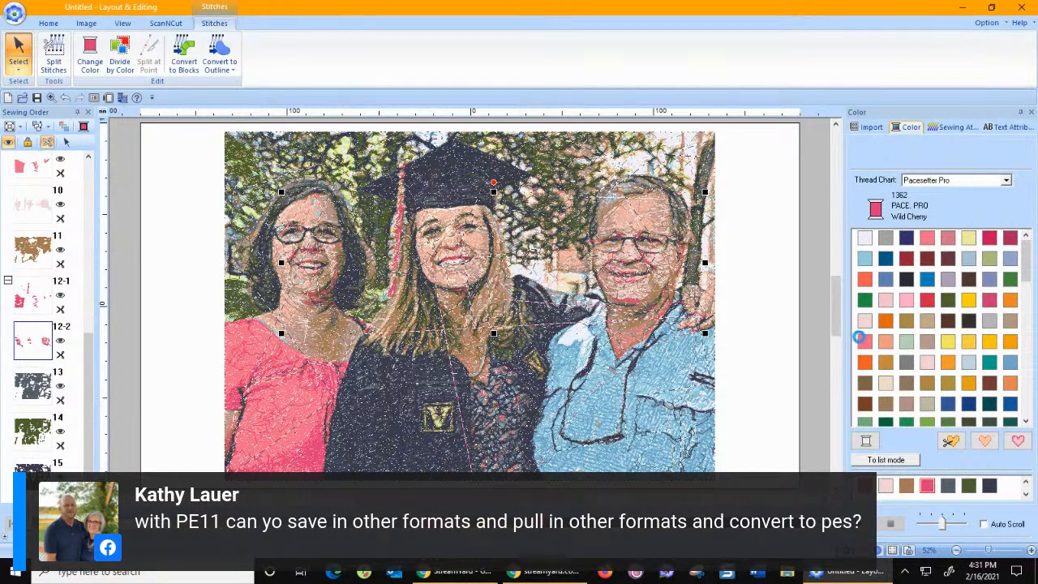
click(929, 321)
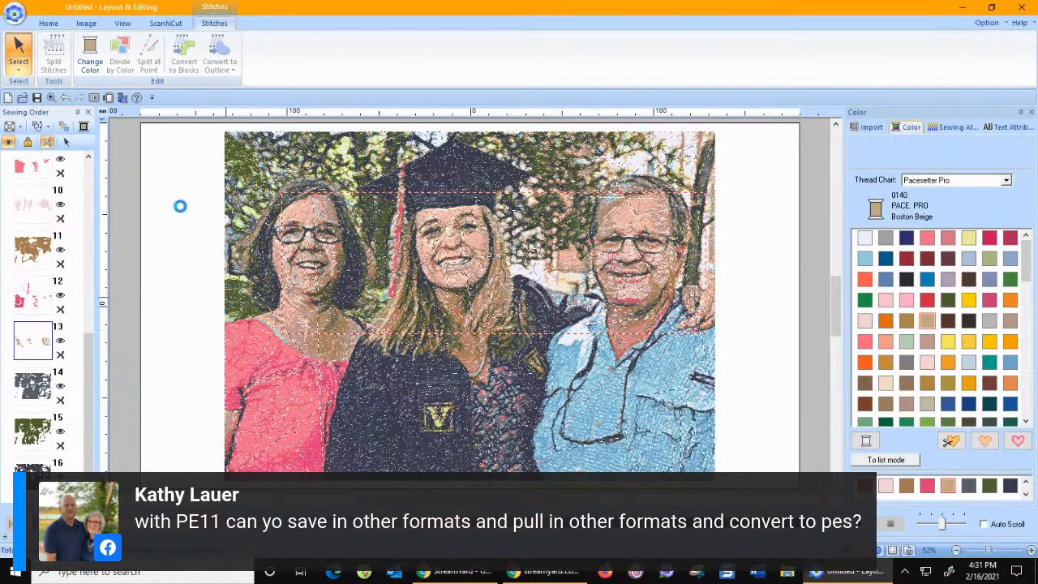
Try the Brother Embroidery threads 307 Linen and 843 Beige on the Fresh Pink face stitches of color 10.
click(36, 209)
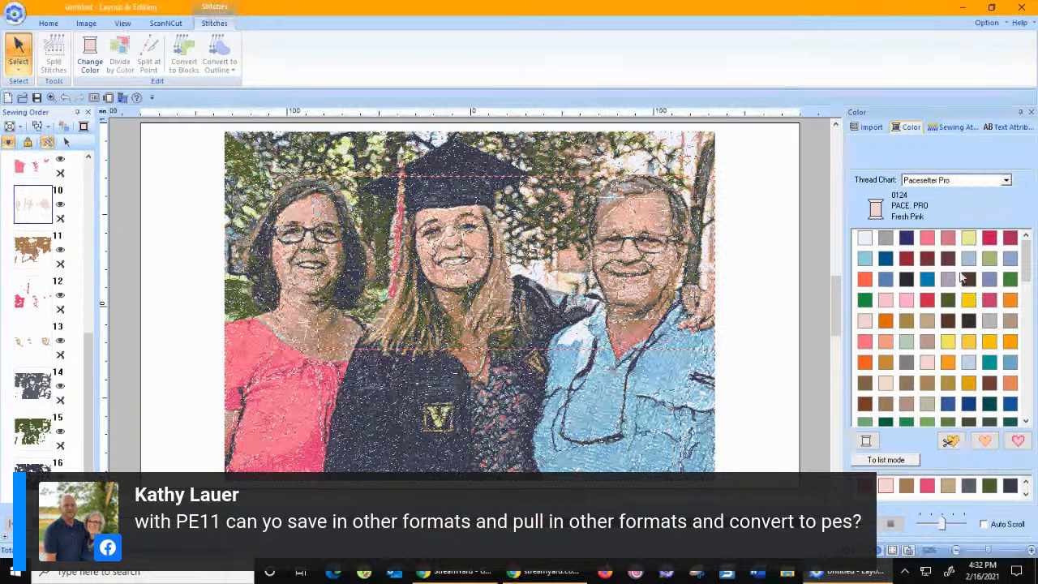
click(956, 181)
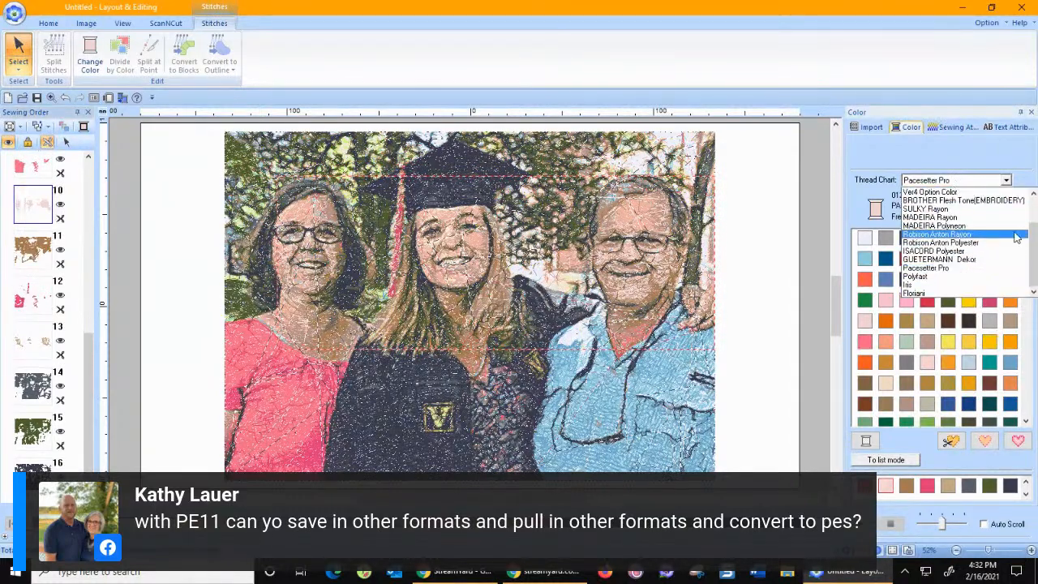
drag(1031, 233, 1029, 209)
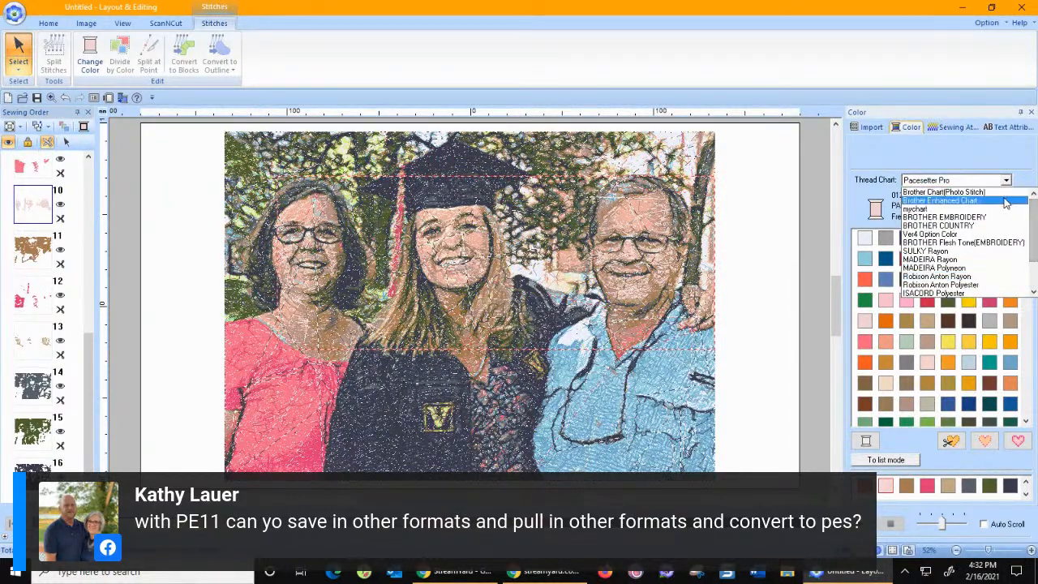
click(983, 223)
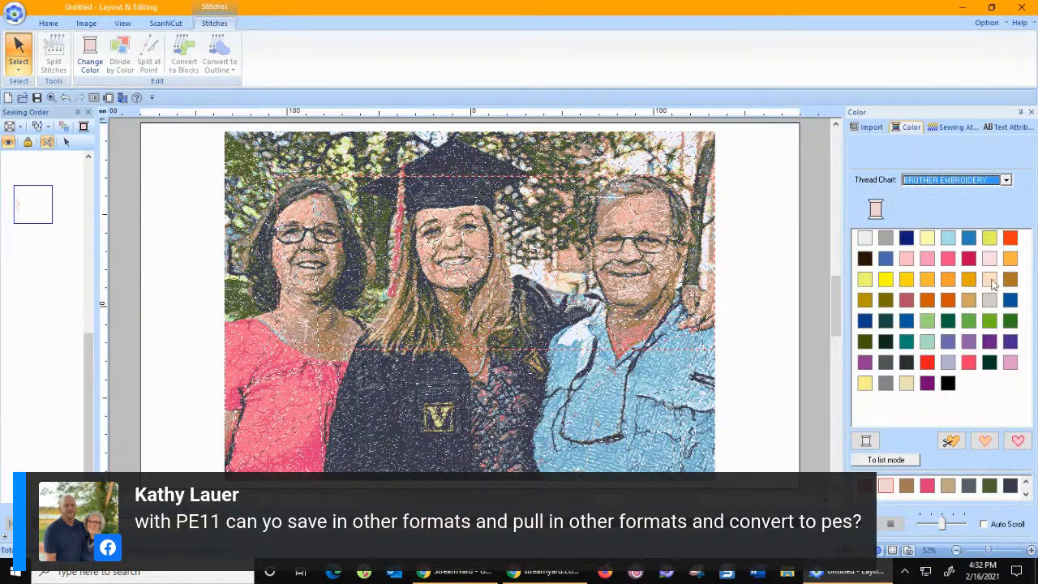
click(990, 281)
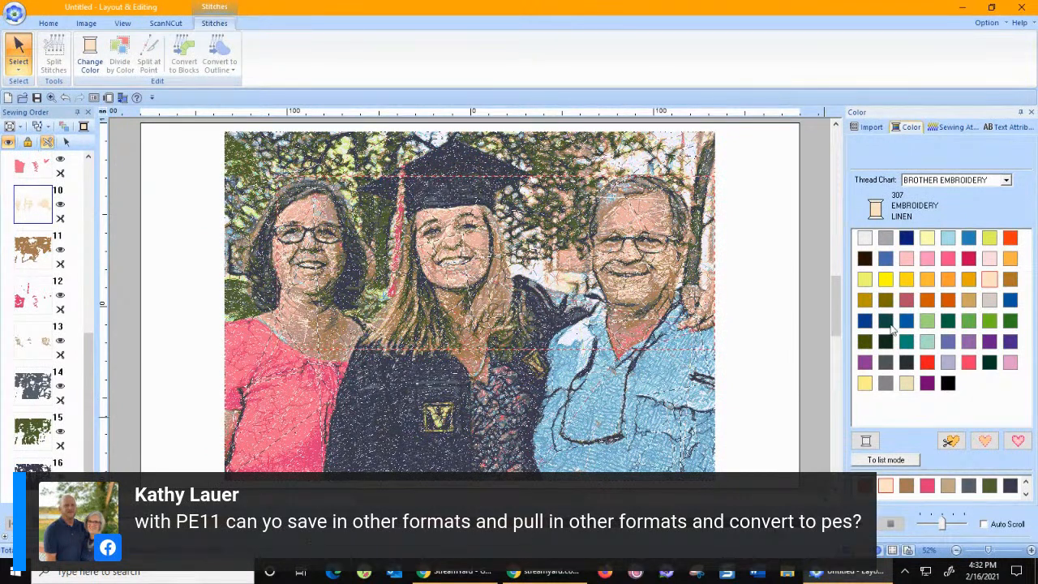
click(906, 383)
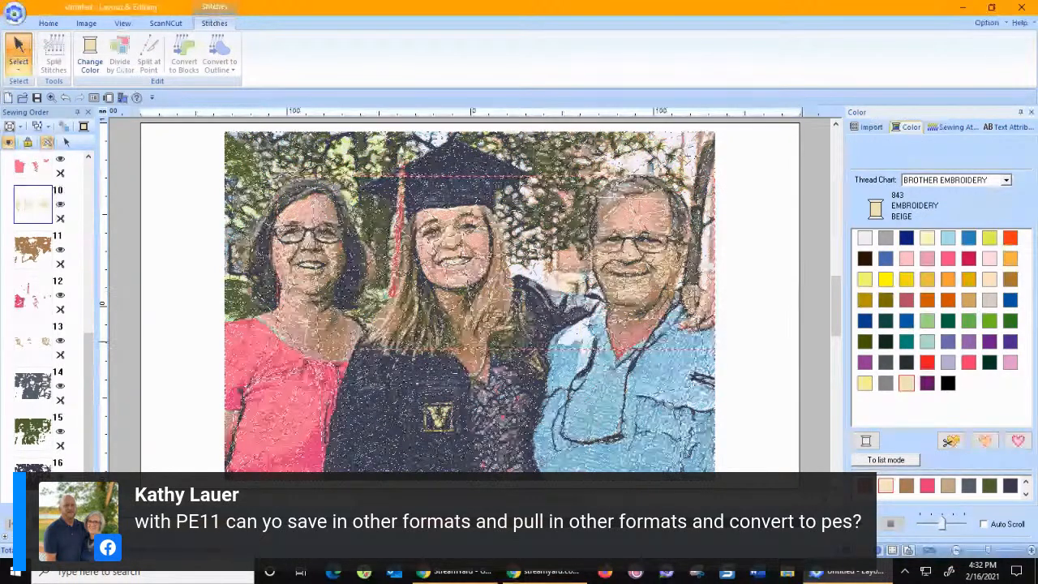
Recolor the face stitches of color 10 with thread 166 Dark Highlight Taupe from the Brother Flesh Tone (Embroidery) chart.
click(933, 182)
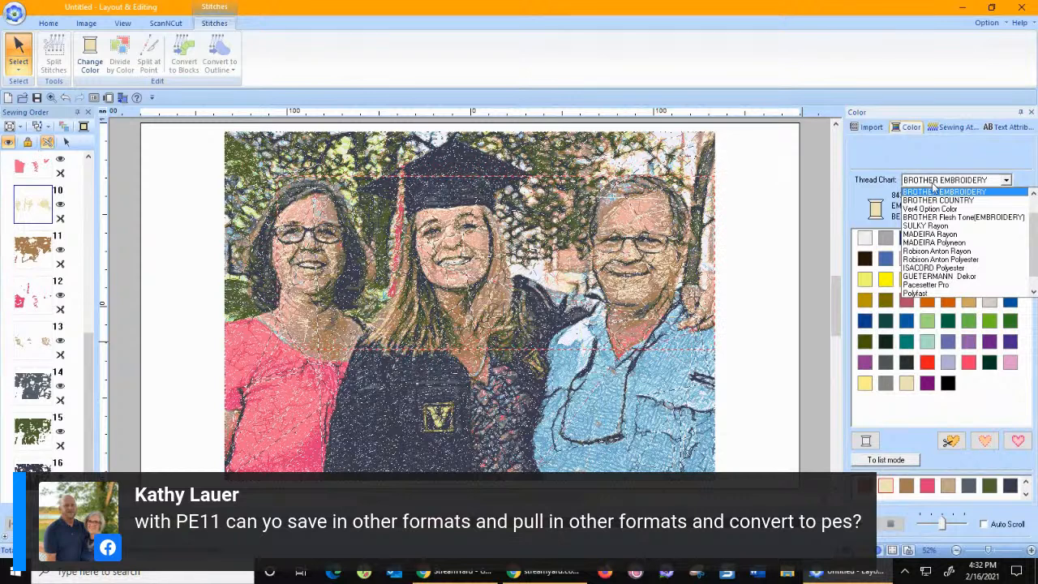
click(937, 218)
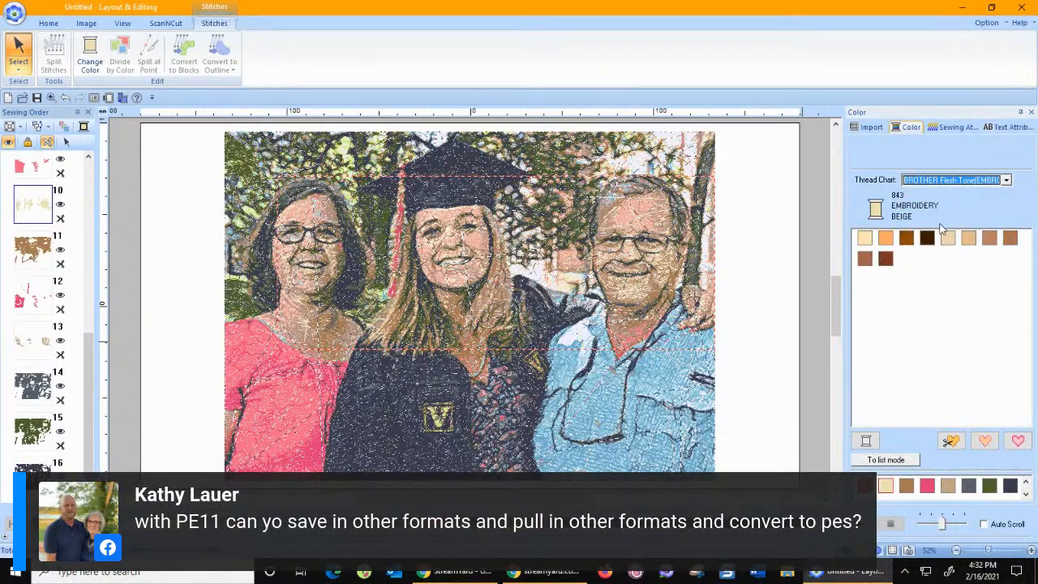
click(968, 241)
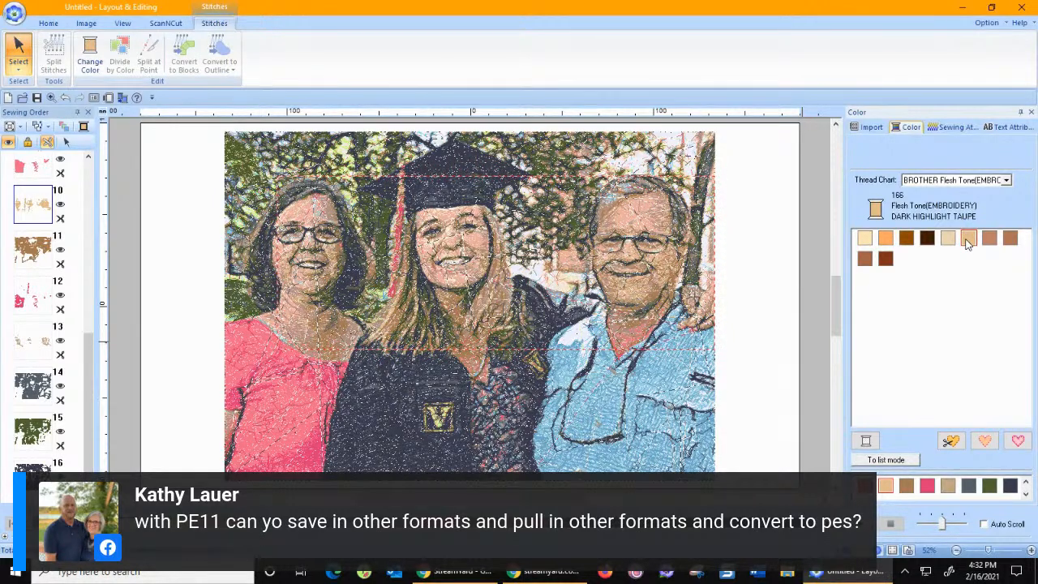
click(829, 277)
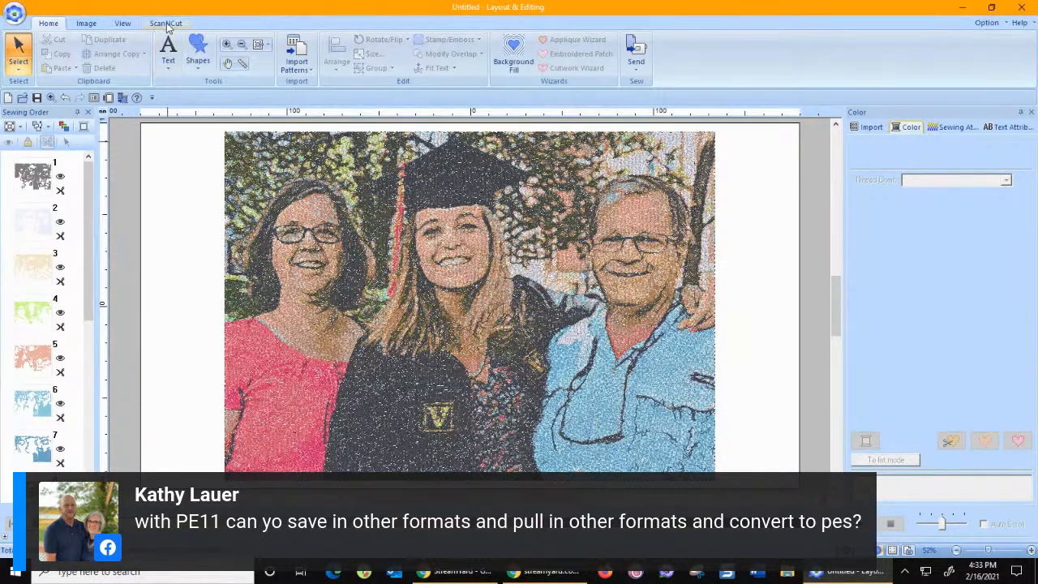
Reduce the thread width of the realistic view to nearly the thinnest setting and apply it.
click(124, 25)
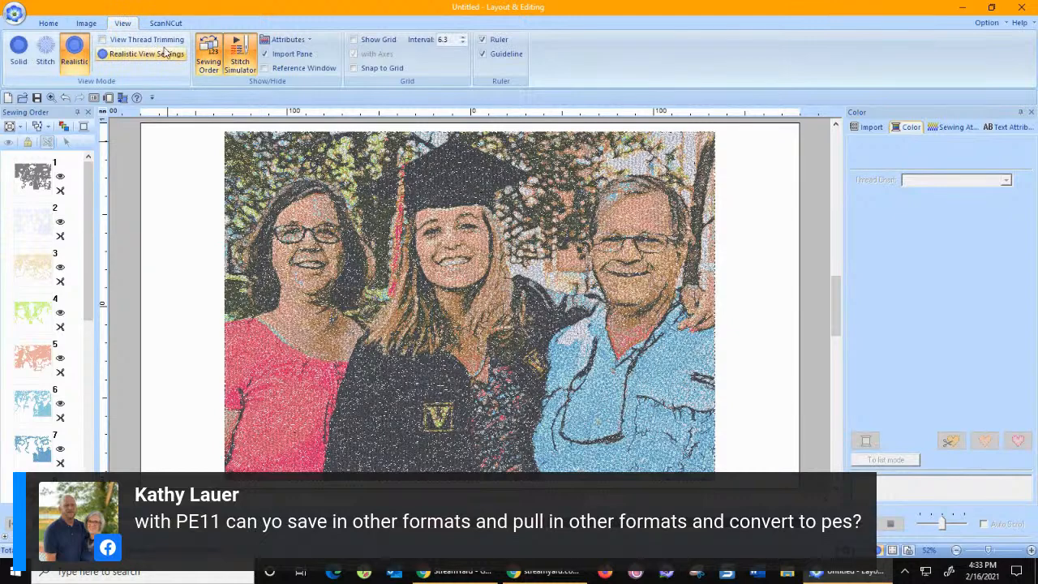
click(127, 57)
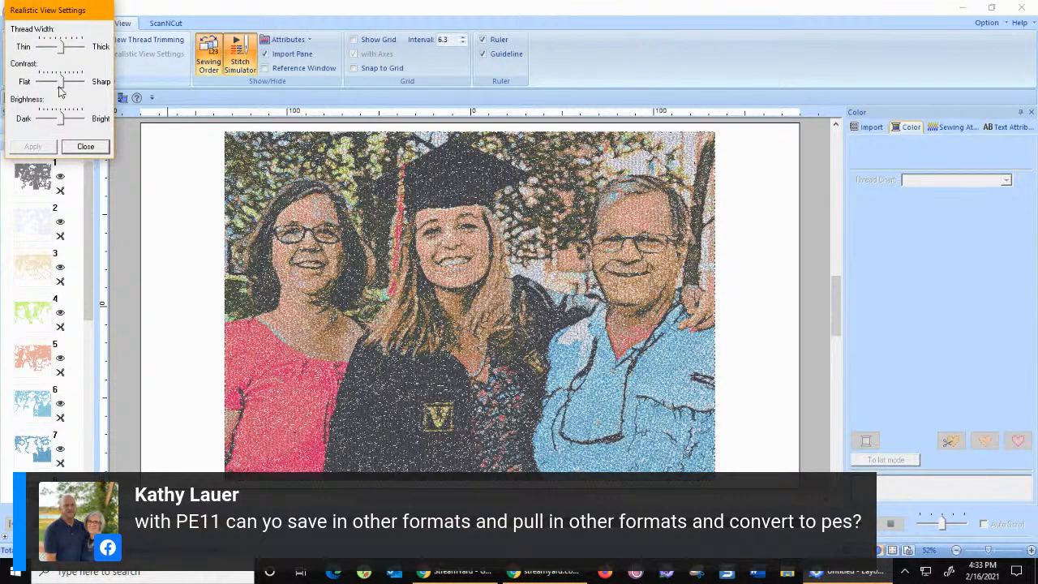
drag(61, 51, 44, 51)
click(34, 146)
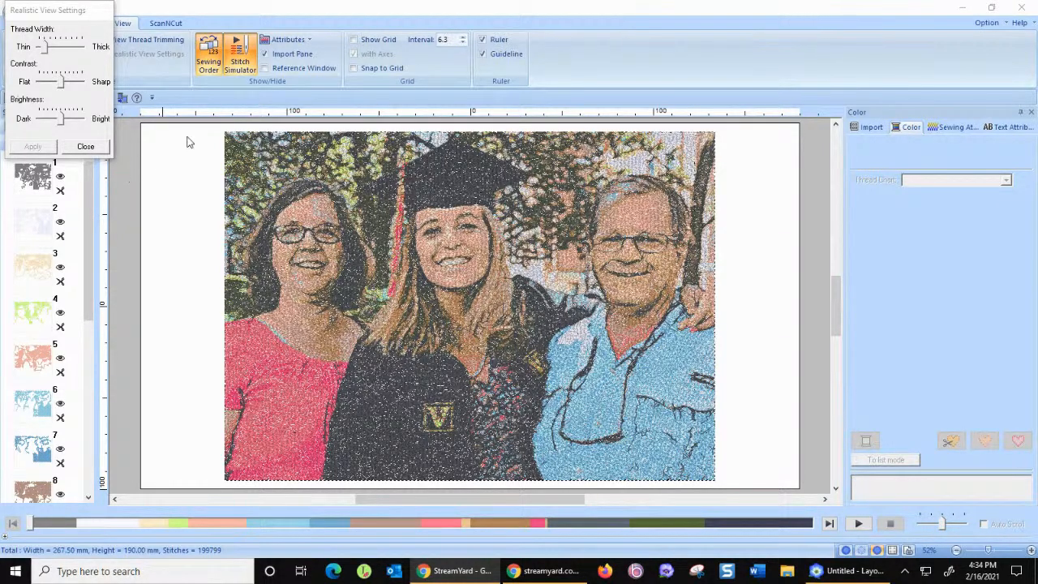
click(86, 147)
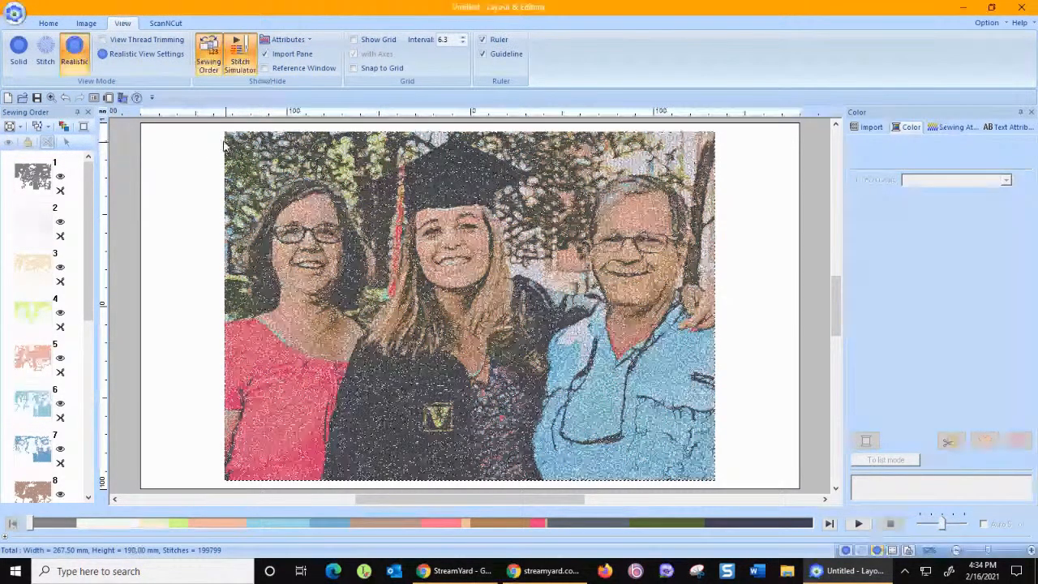
Delete the color embroidery design and start a Photo Stitch 1 conversion of the graduation photo in Gray.
key(Delete)
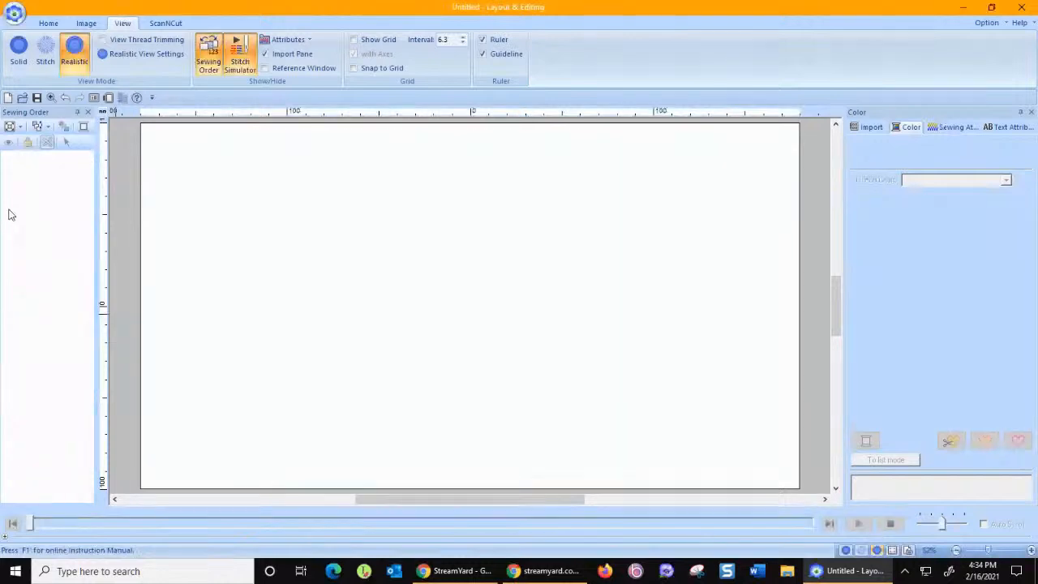
click(85, 25)
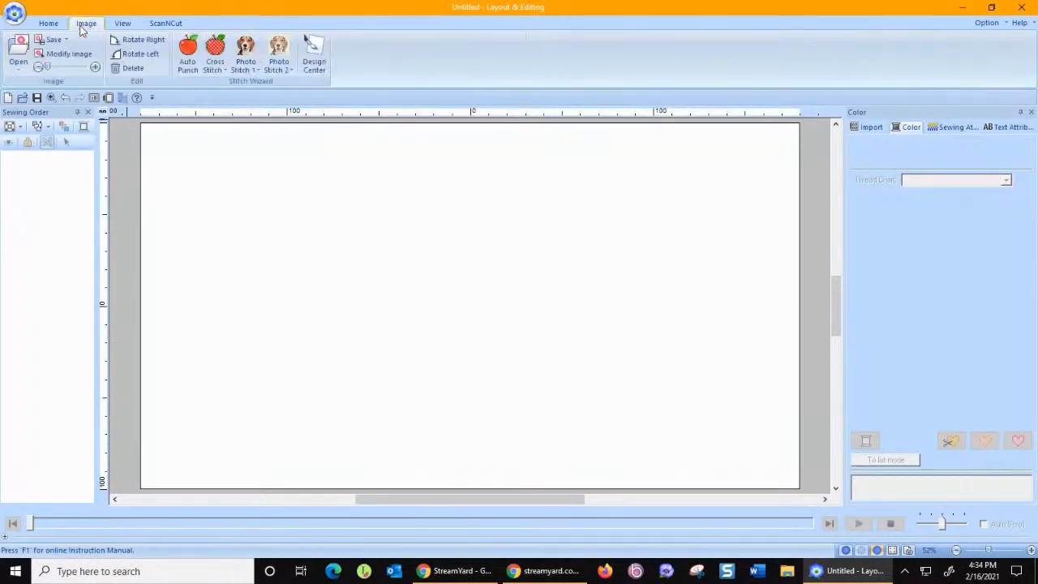
click(253, 79)
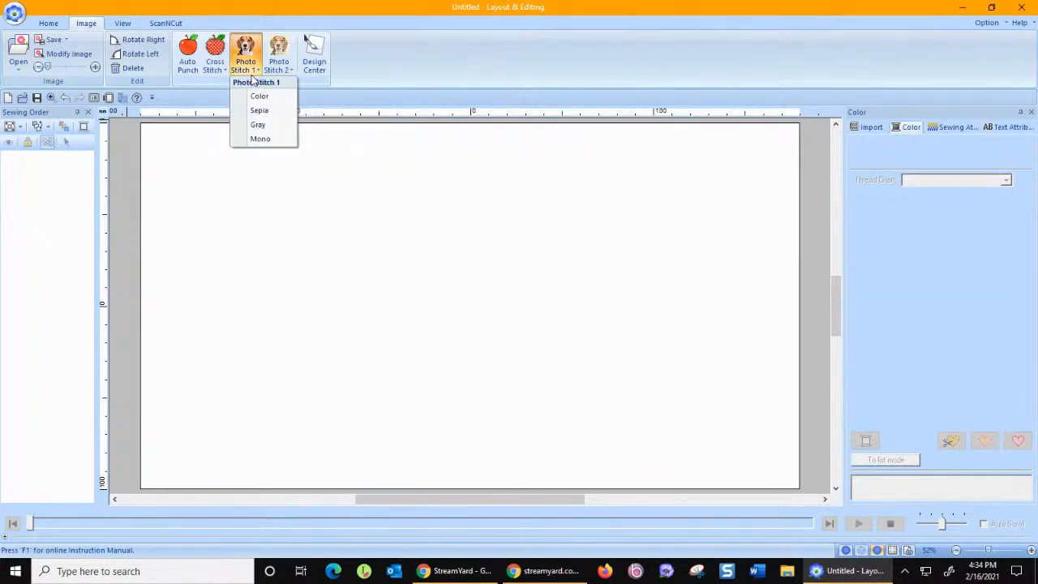
click(257, 125)
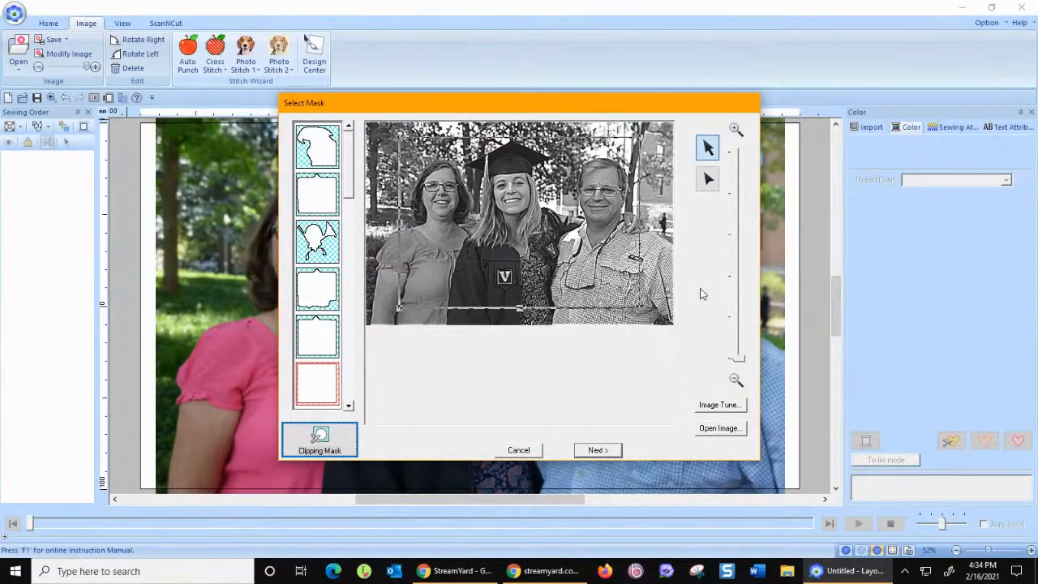
Tune the gray photo to a much sharper image and accept the mask and size to reach the Photo Stitch 1 parameters.
click(721, 405)
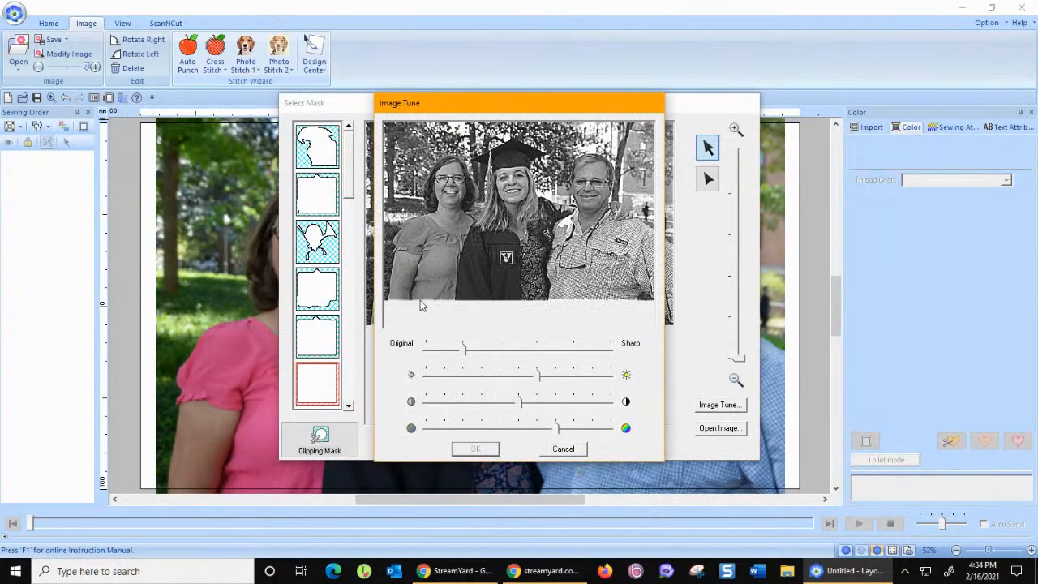
drag(467, 352, 532, 365)
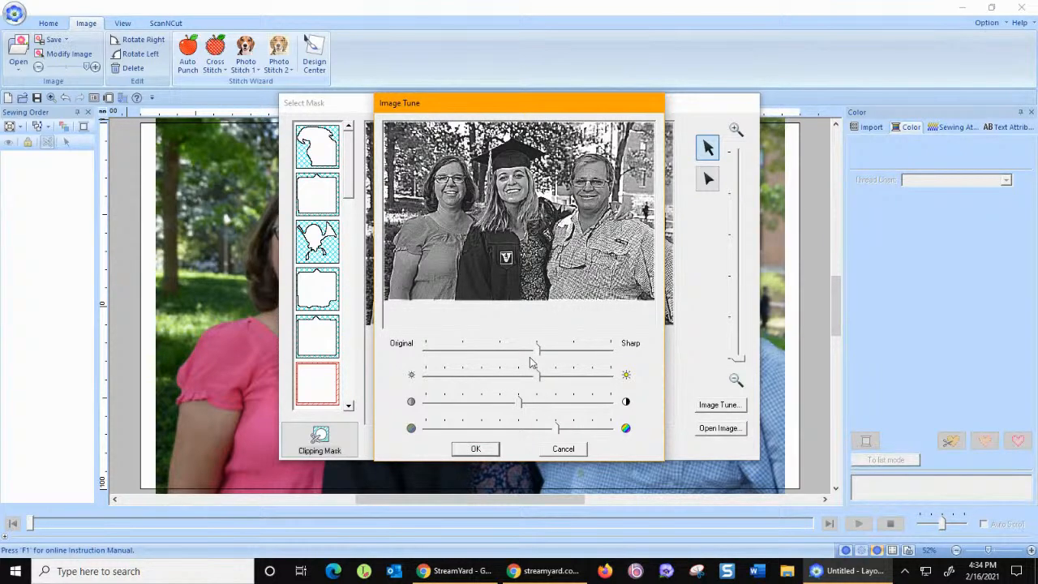
drag(531, 363, 562, 359)
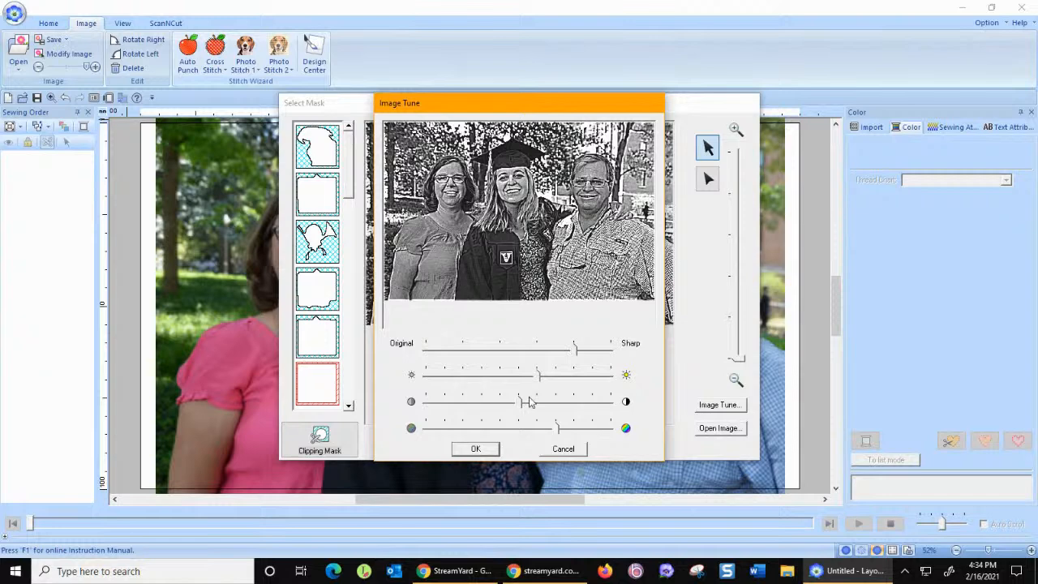
mouse_move(540, 379)
mouse_down()
mouse_move(555, 379)
mouse_move(539, 379)
mouse_up()
click(475, 451)
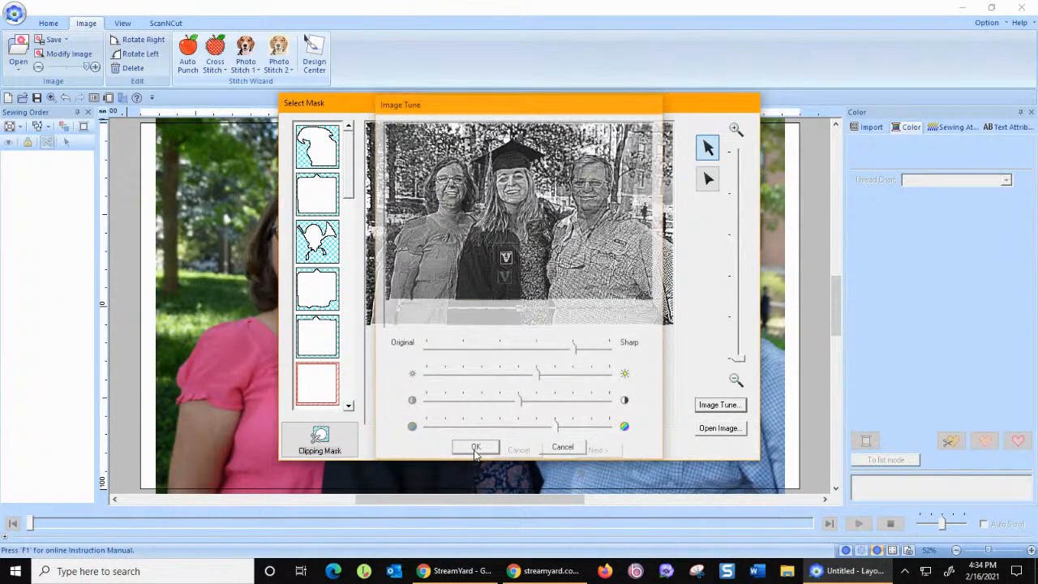
click(597, 450)
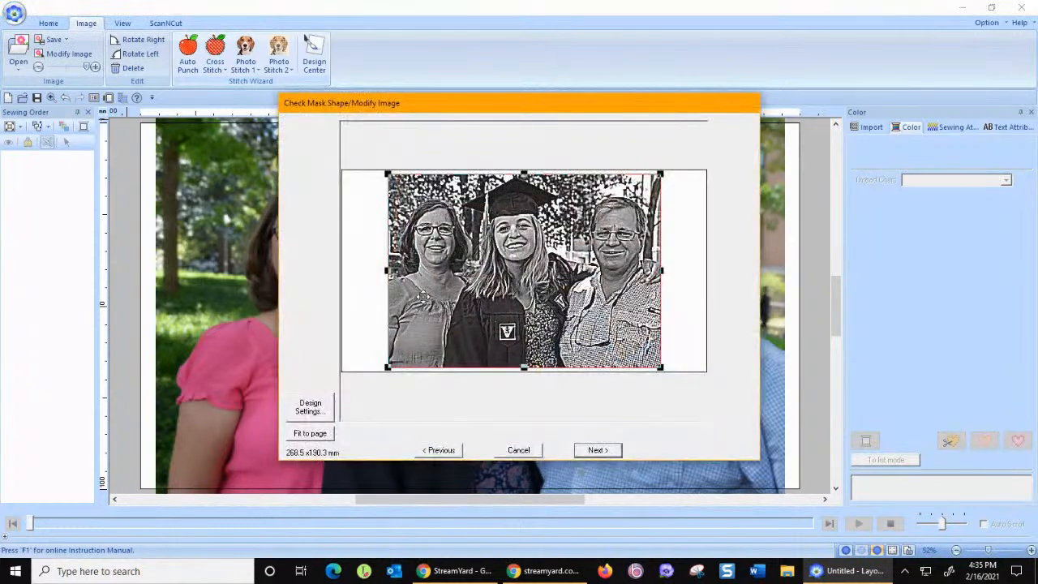
click(601, 453)
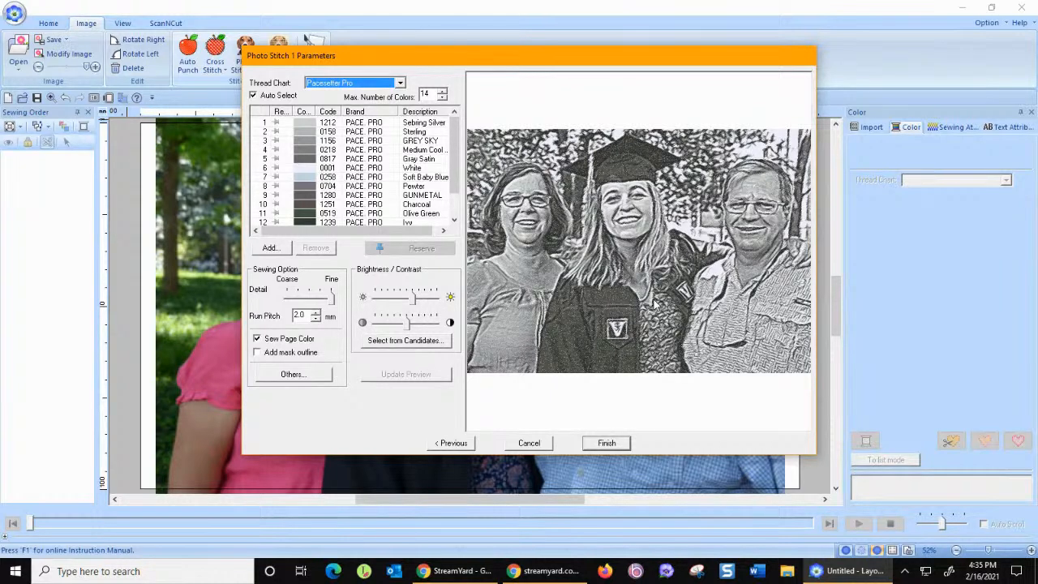
Set the maximum number of colors to 12 and update the gray preview.
click(442, 99)
click(443, 99)
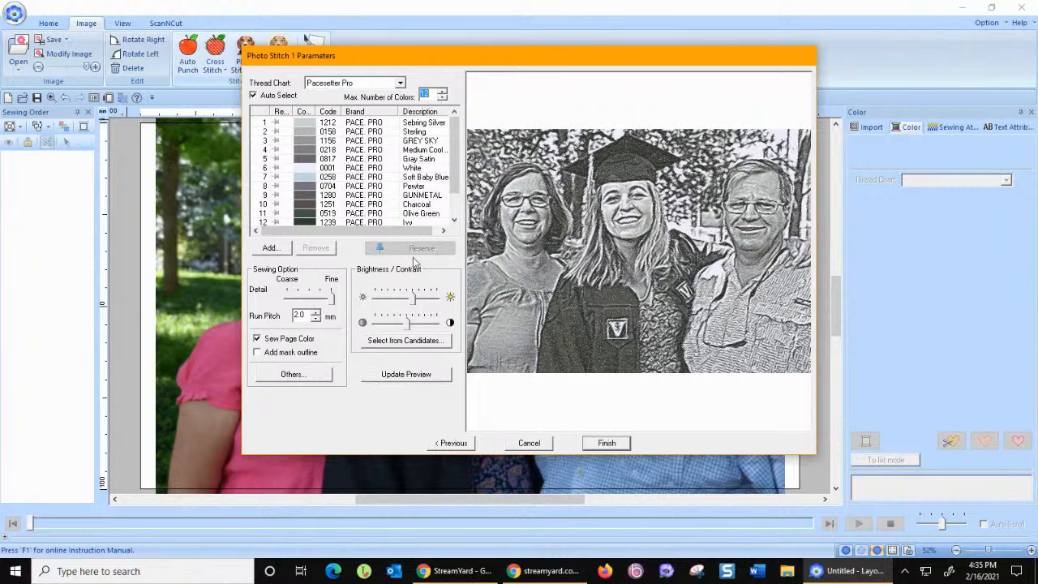
click(406, 375)
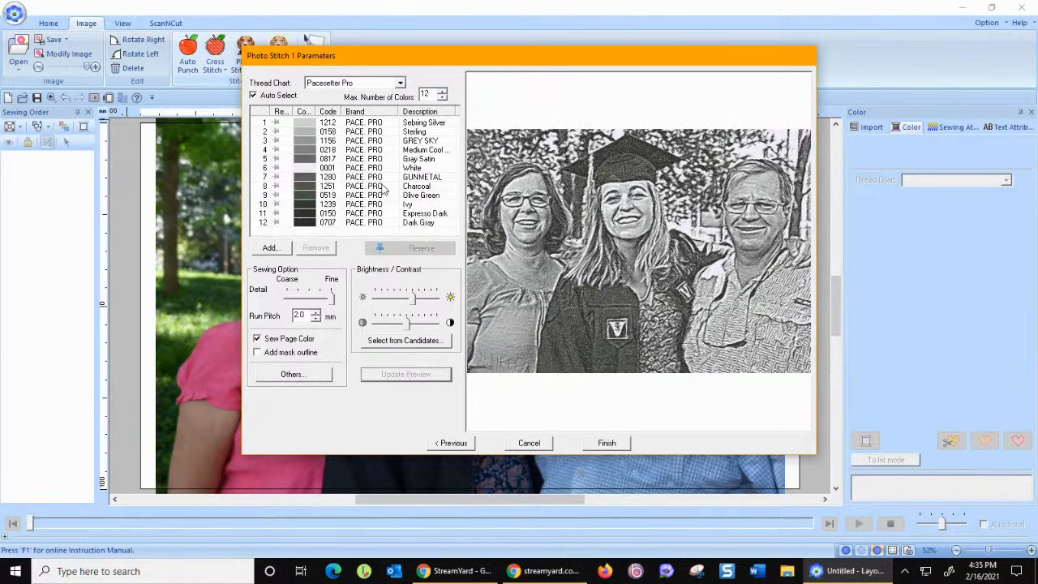
Set the maximum number of colors to 17 and update the gray preview.
click(443, 94)
click(443, 94)
click(443, 94)
click(423, 375)
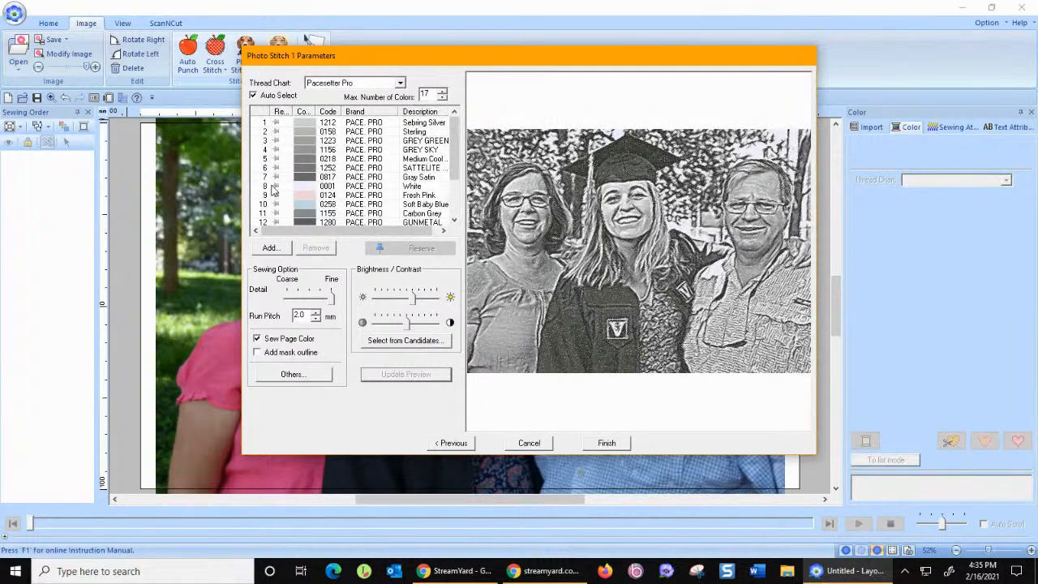
Remove the White, Fresh Pink and Soft Baby Blue threads from the gray color list and update the preview.
click(274, 188)
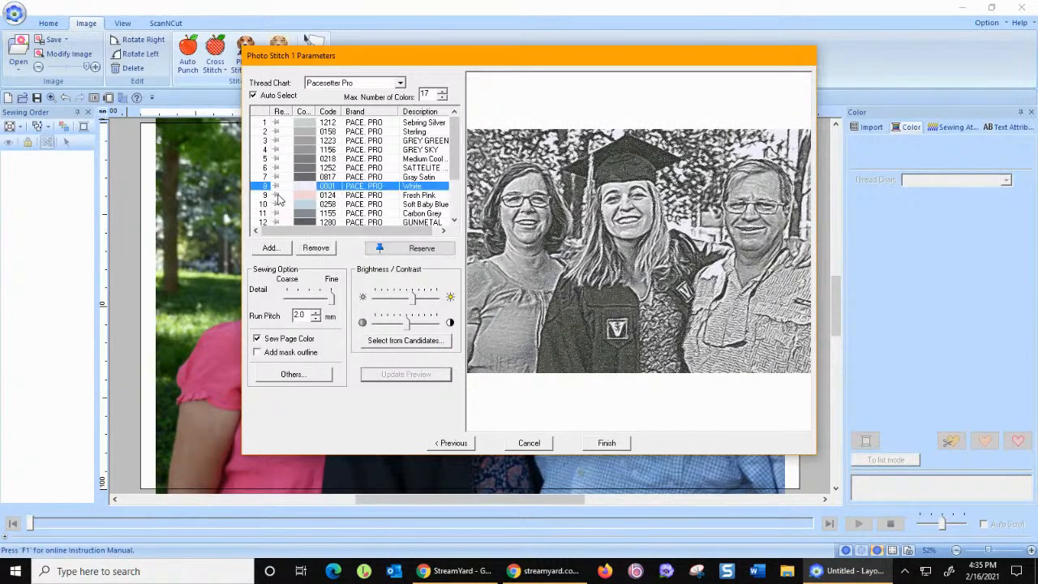
click(315, 249)
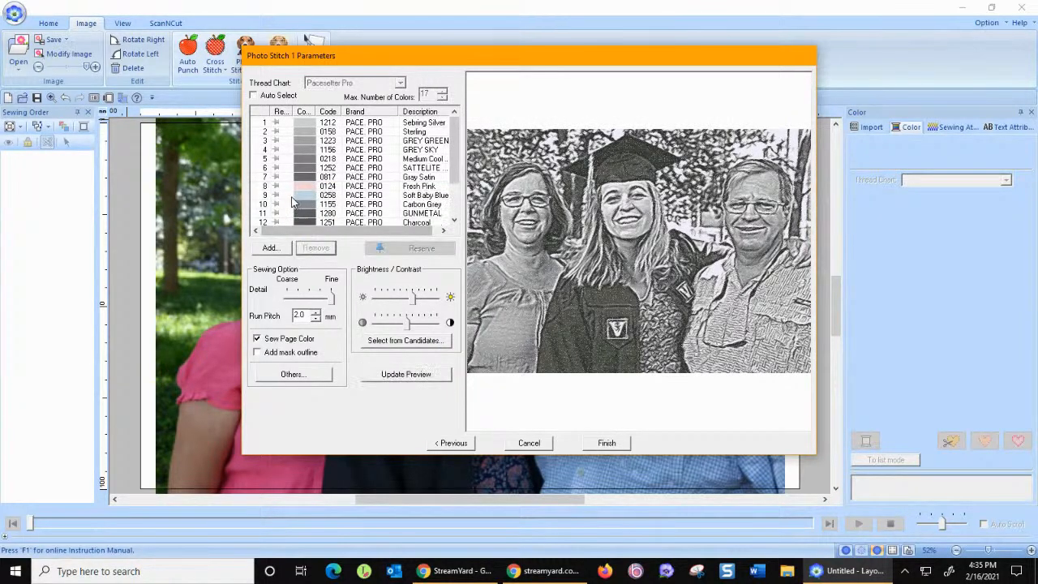
click(280, 187)
click(316, 248)
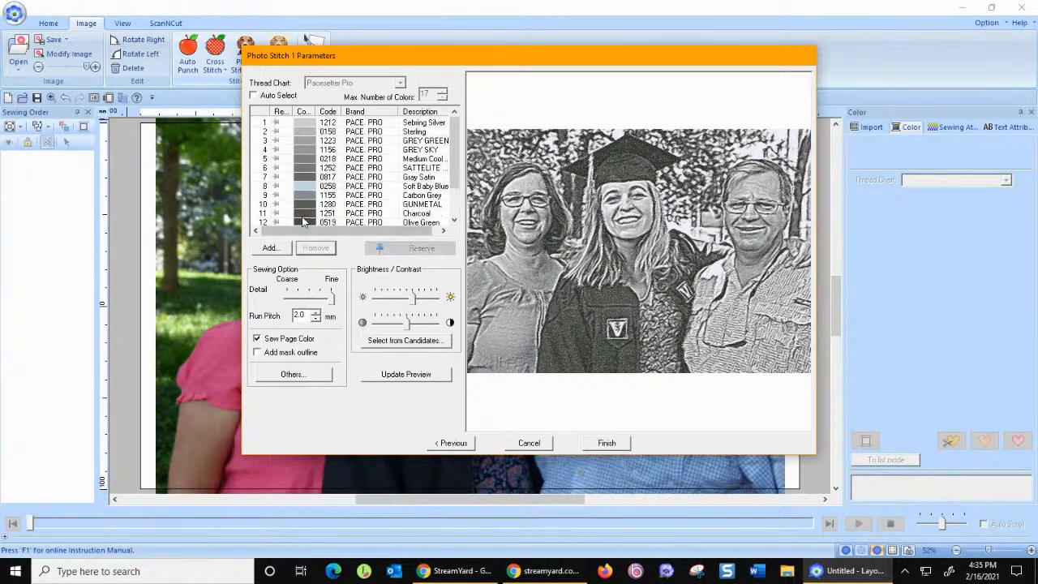
click(280, 186)
click(316, 248)
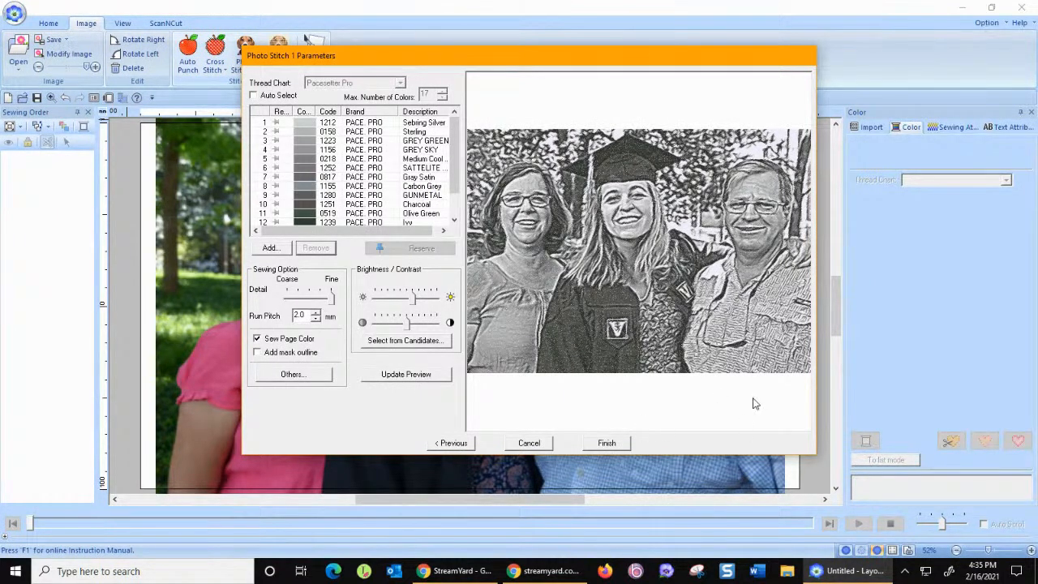
click(408, 375)
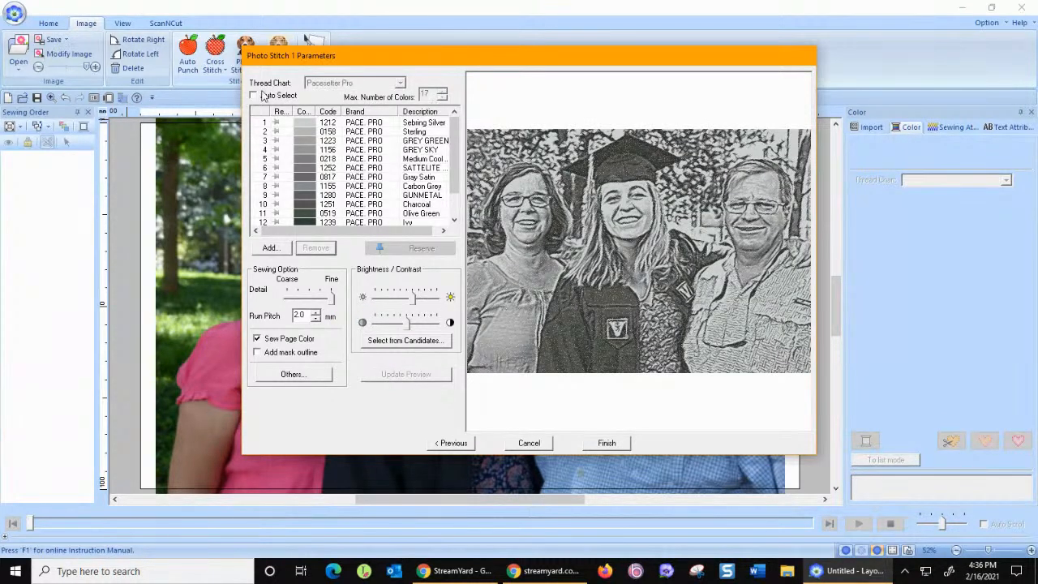
Turn automatic thread selection back on, set the maximum number of colors to 13 and update the gray preview.
click(254, 96)
click(407, 376)
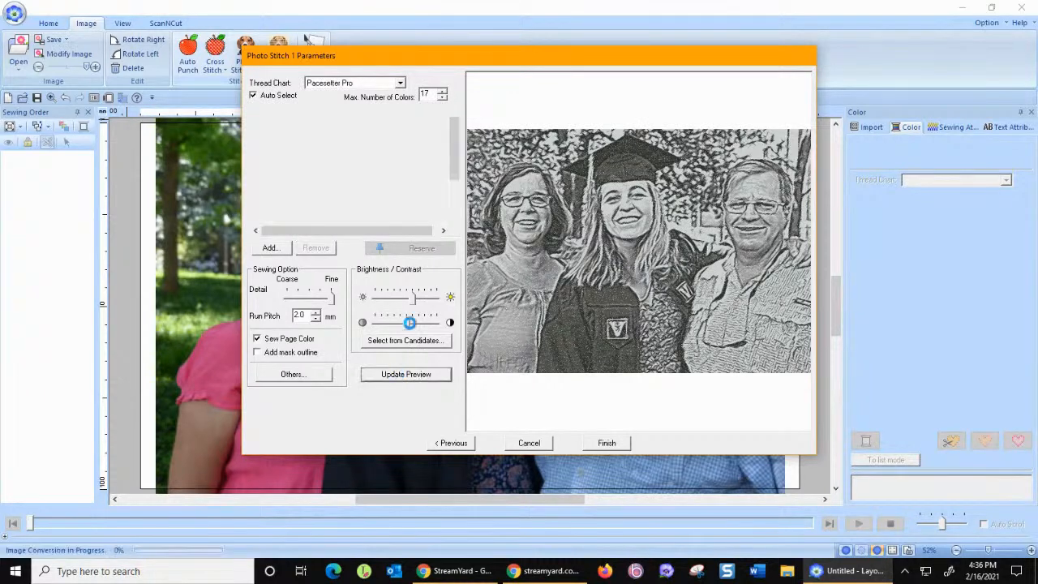
click(444, 97)
click(444, 98)
click(444, 98)
click(444, 98)
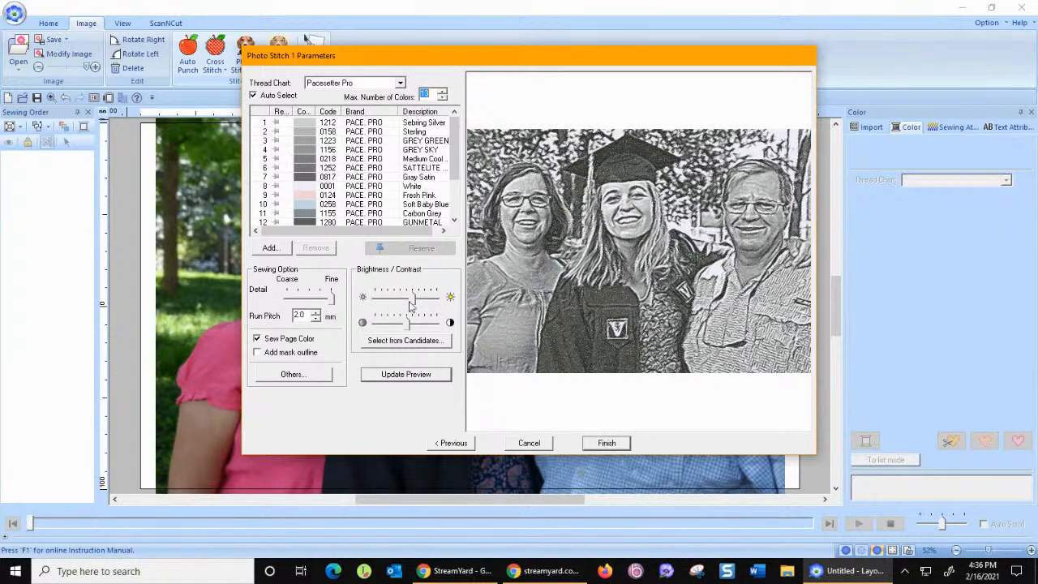
click(402, 375)
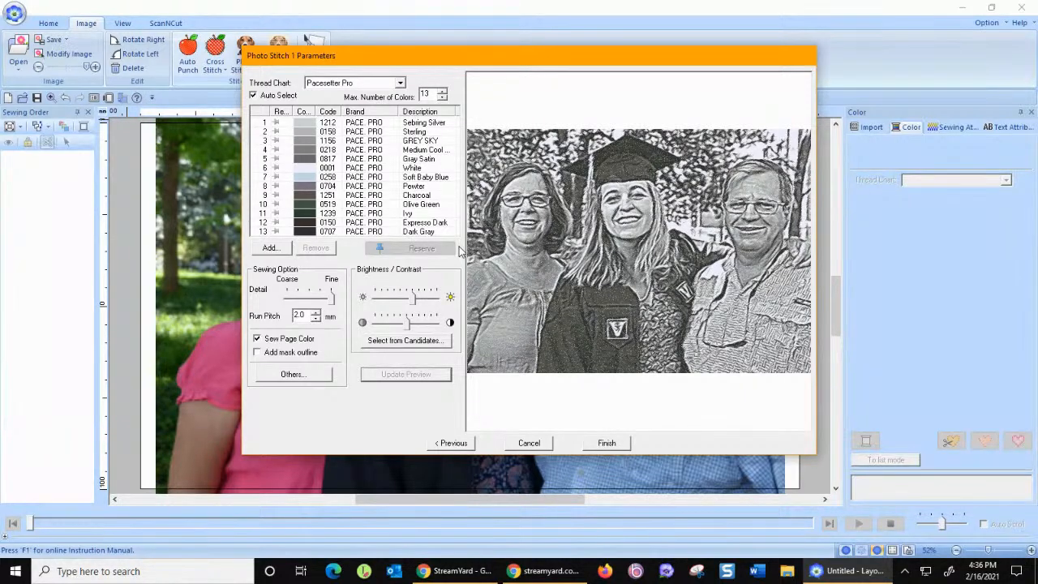
Look through the available thread charts, keep Pacesetter Pro, and finish the wizard to generate the gray Photo Stitch 1 embroidery.
click(401, 84)
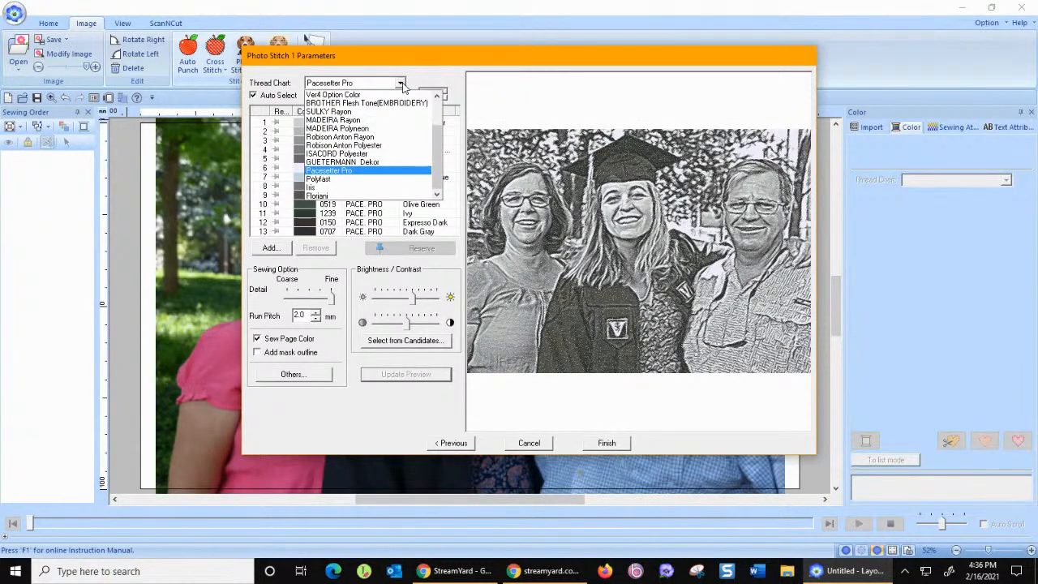
scroll(436, 128, up, 2)
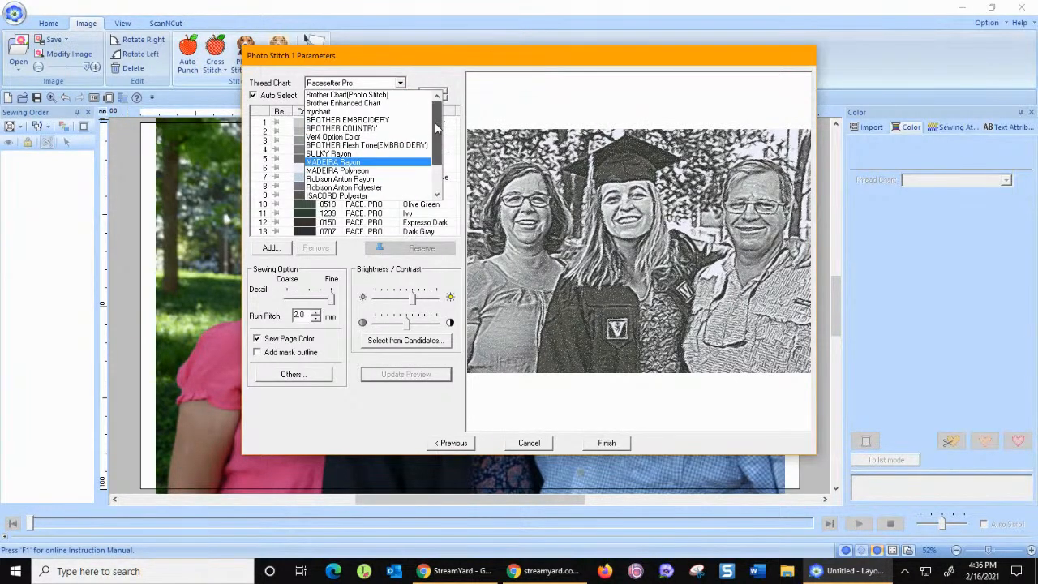
drag(436, 130, 436, 188)
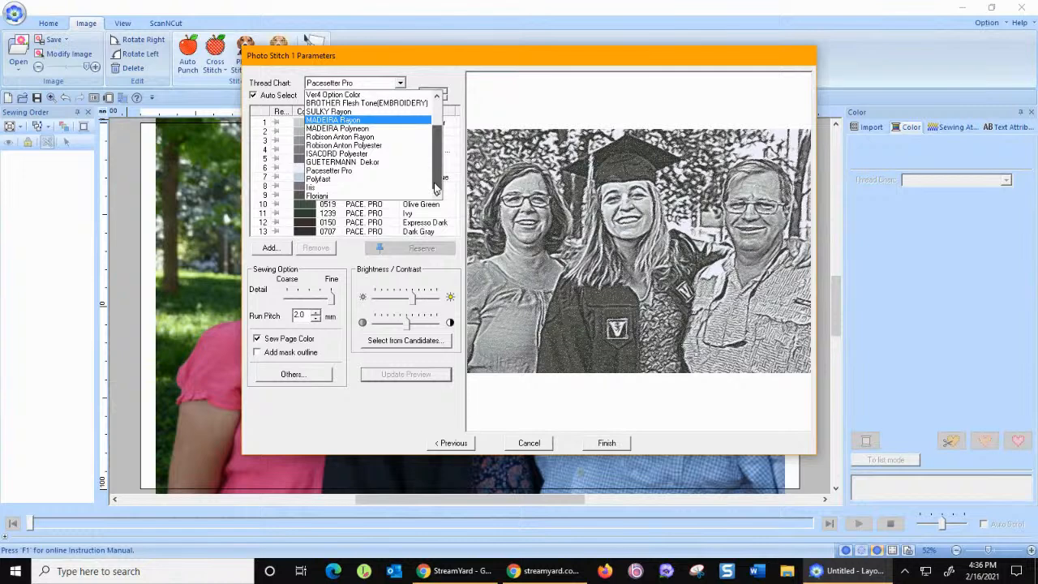
scroll(436, 189, up, 2)
click(496, 54)
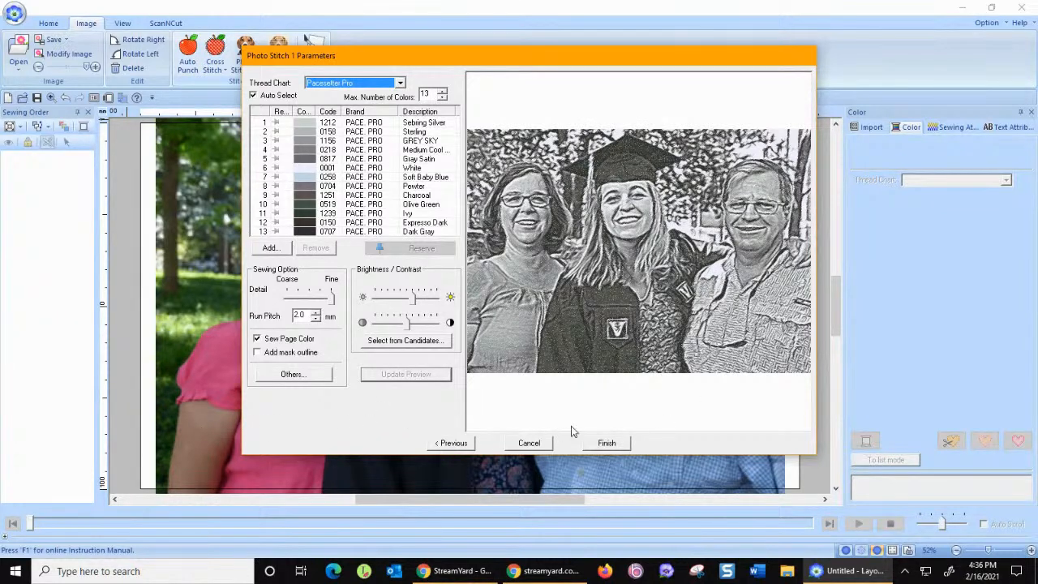
click(605, 444)
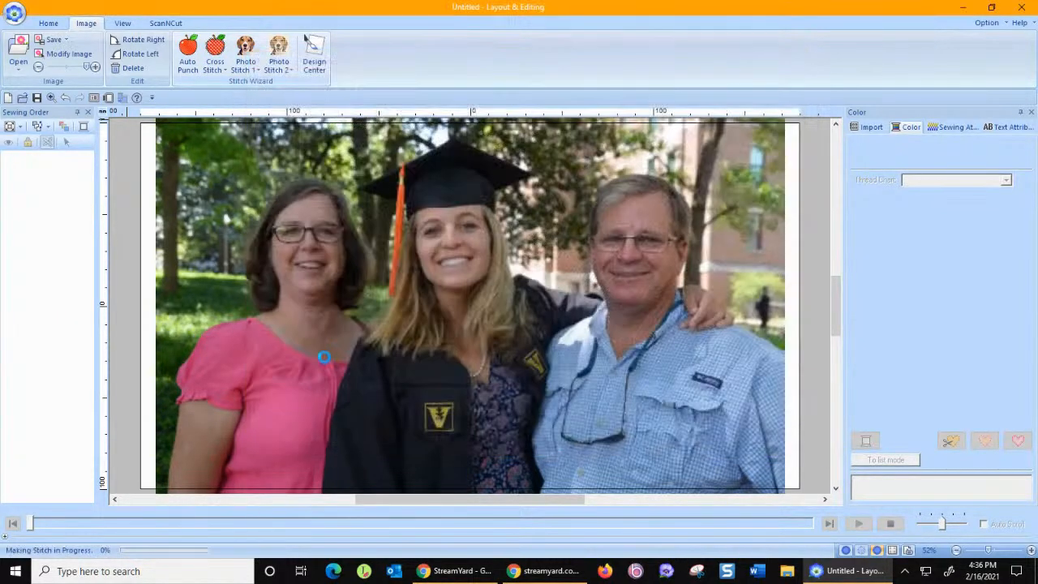